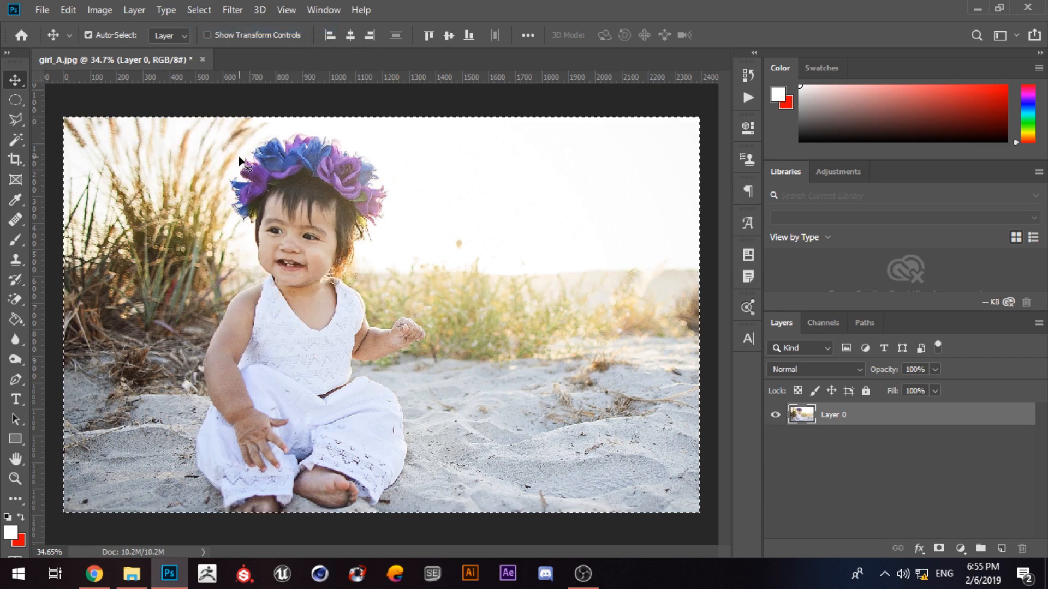
# Deselect the selection around the whole canvas.
pyautogui.click(199, 9)
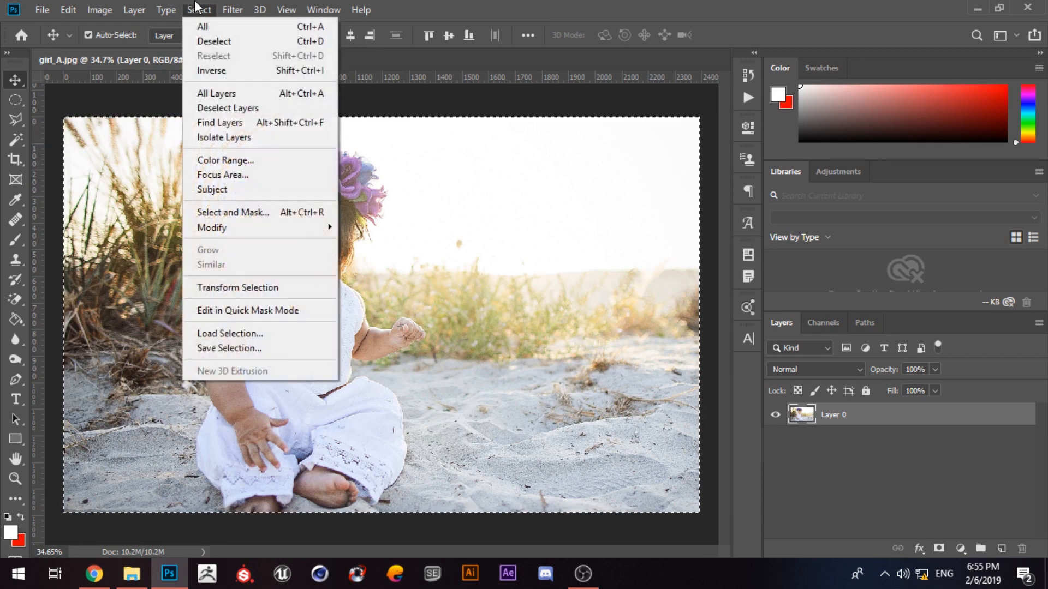
pyautogui.click(248, 47)
pyautogui.press('ctrl')
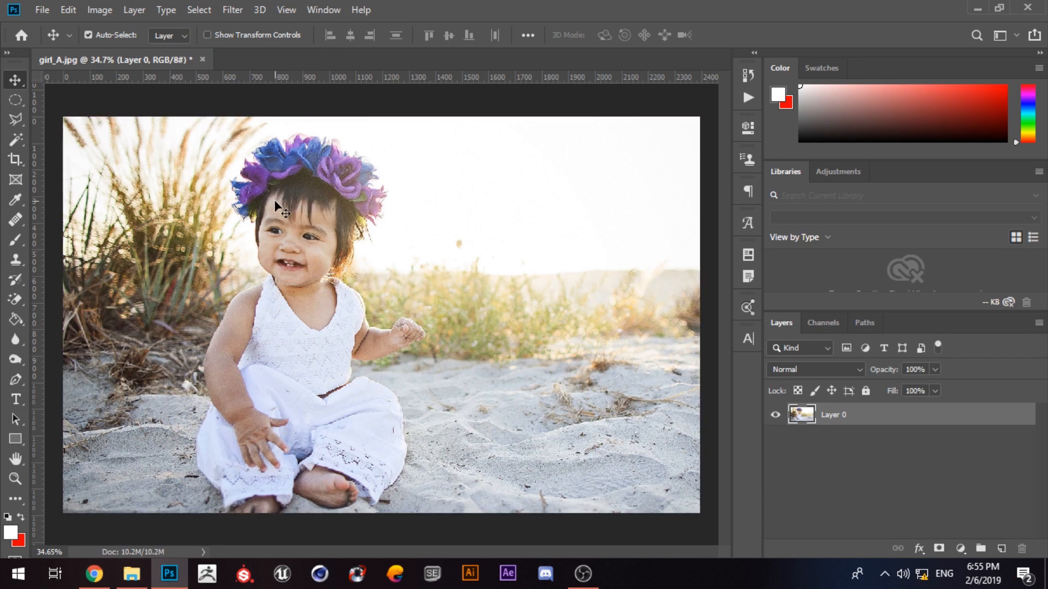
pyautogui.click(236, 10)
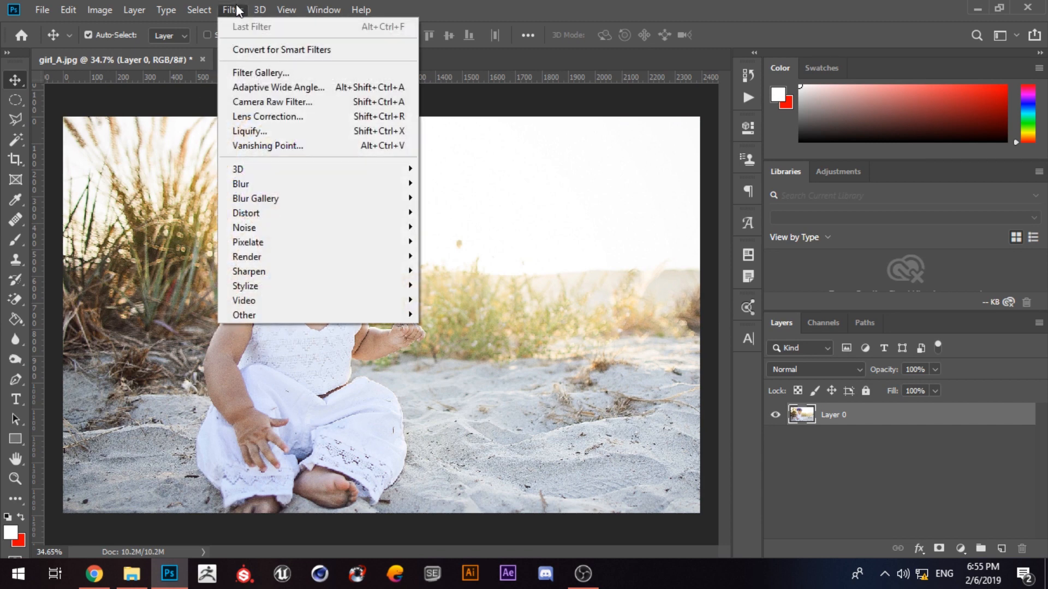
pyautogui.moveTo(208, 9)
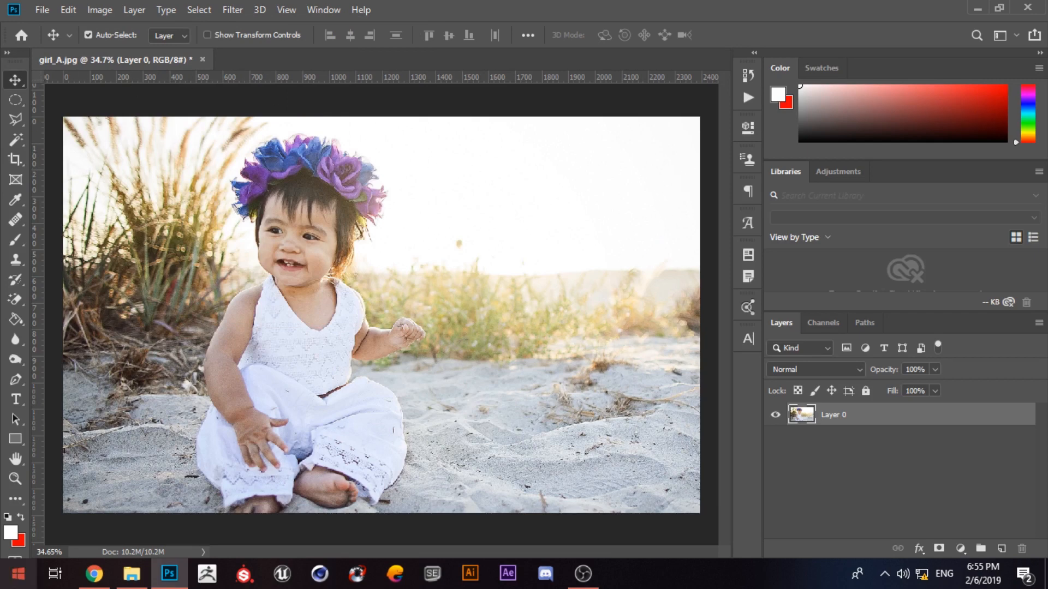
# Reselect the previous whole-canvas selection and deselect it again.
pyautogui.click(188, 9)
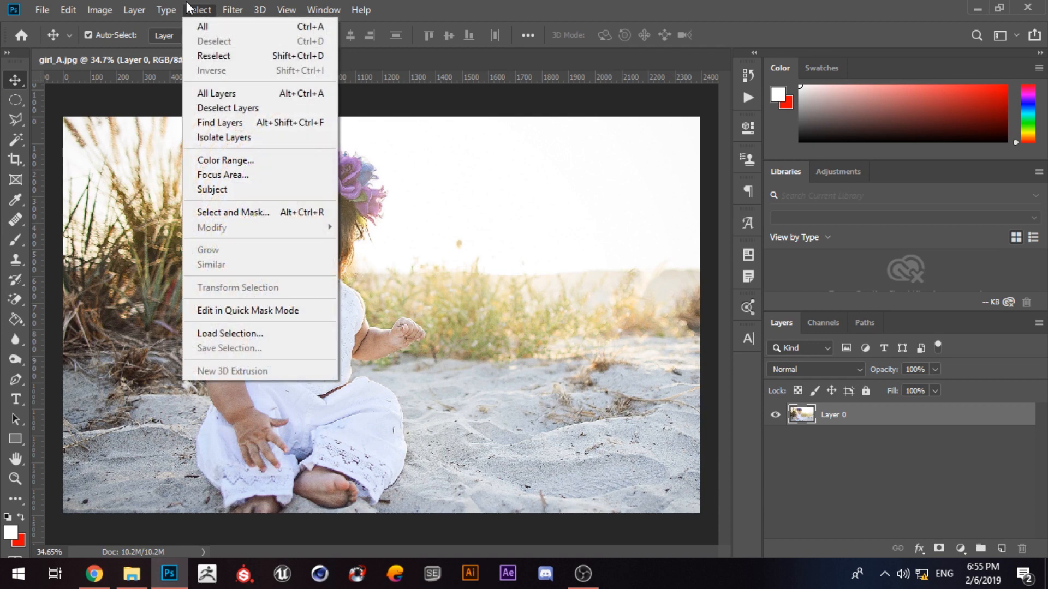
pyautogui.click(213, 56)
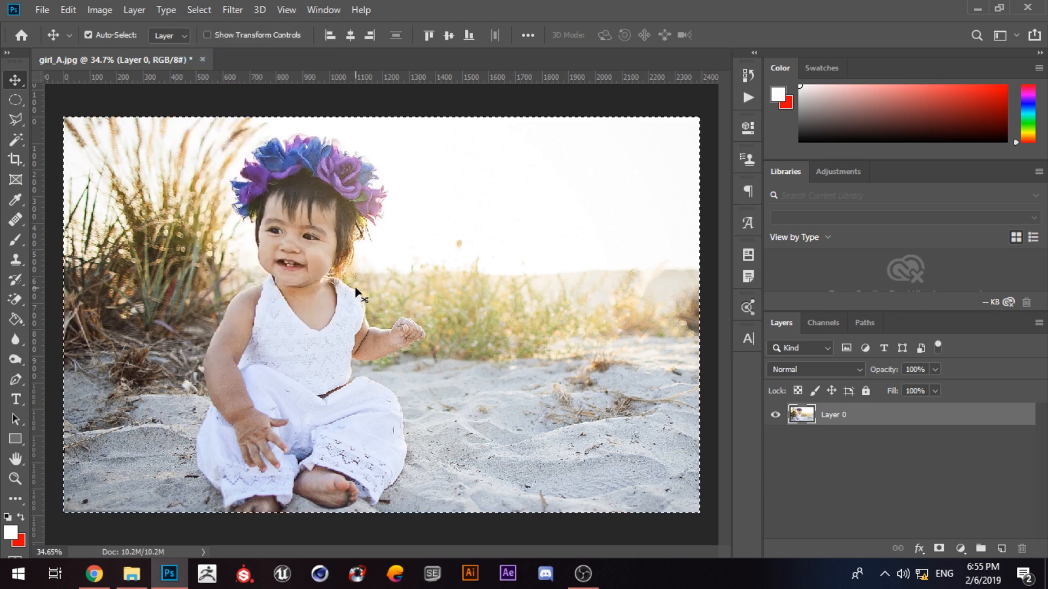
pyautogui.hotkey('ctrl', 'd')
# Select the skin of the child's face with the Magic Wand at tolerance 32 and clear that selection.
pyautogui.click(15, 140)
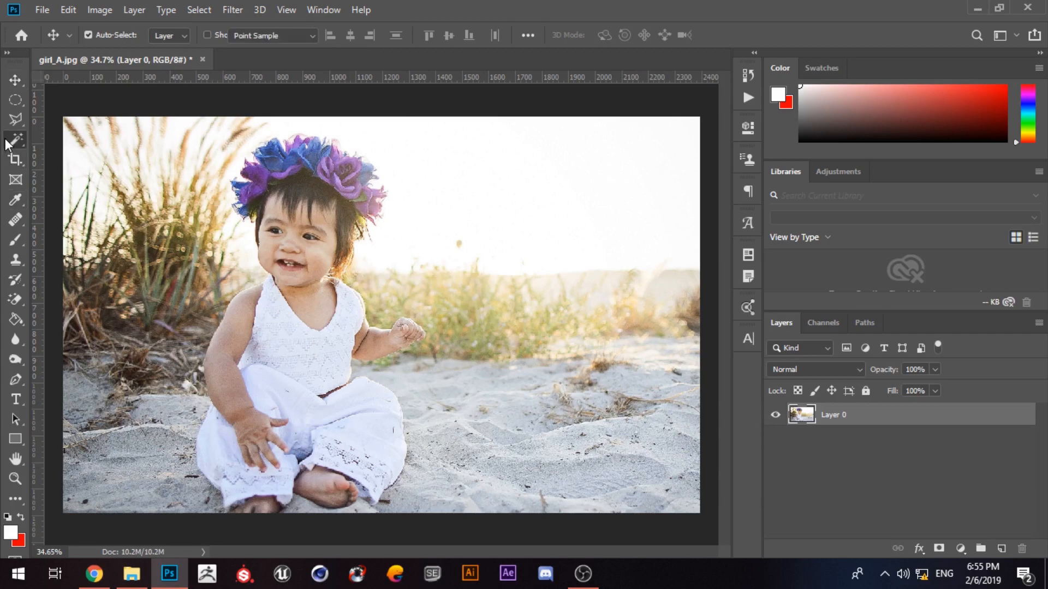
pyautogui.click(313, 311)
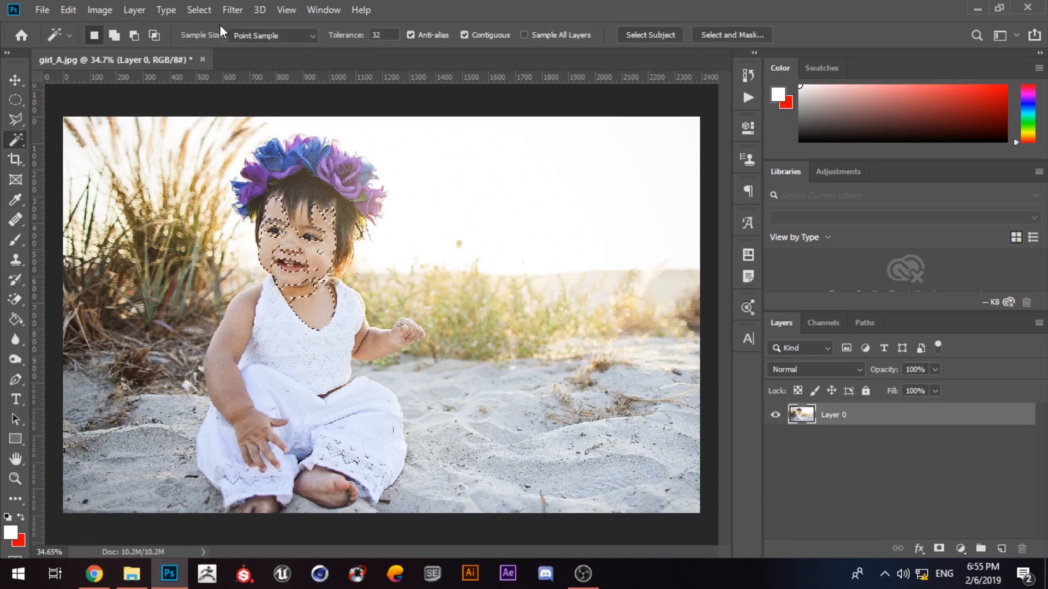
pyautogui.click(186, 10)
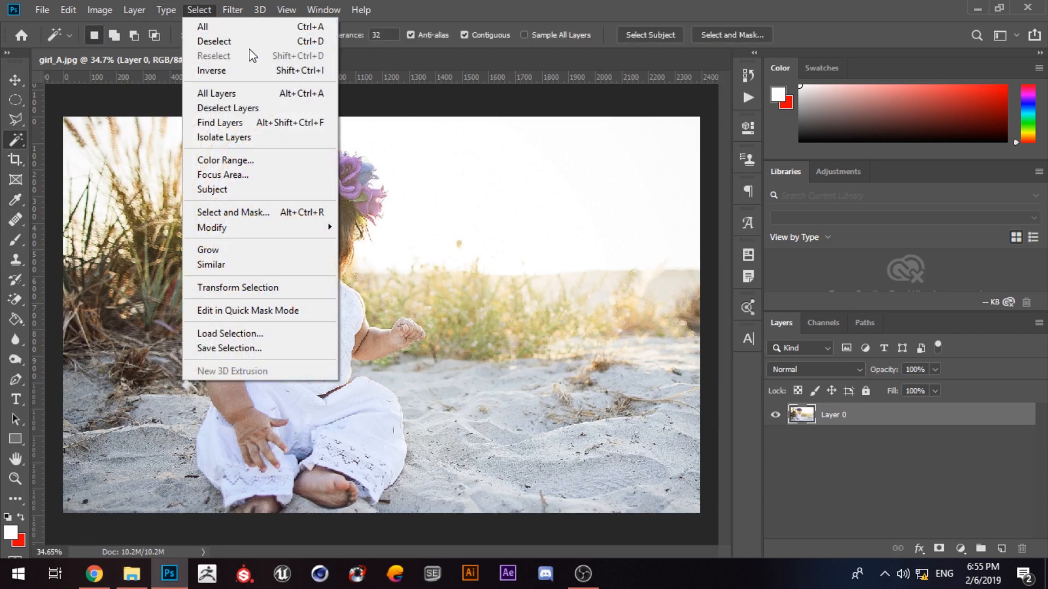
pyautogui.click(211, 70)
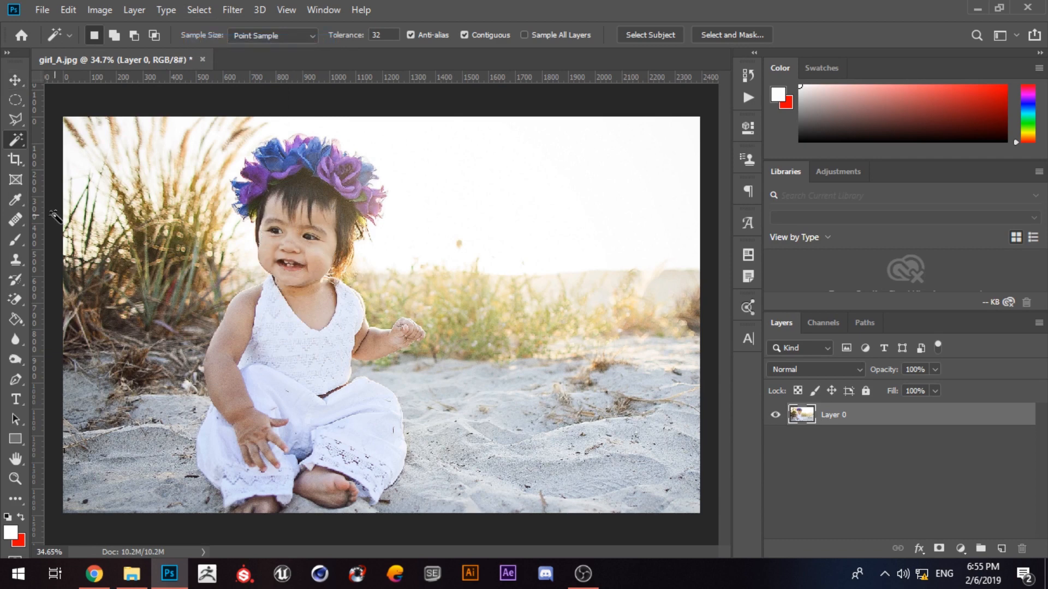
# Restore the last Magic Wand selection of the child's face with Reselect.
pyautogui.click(212, 10)
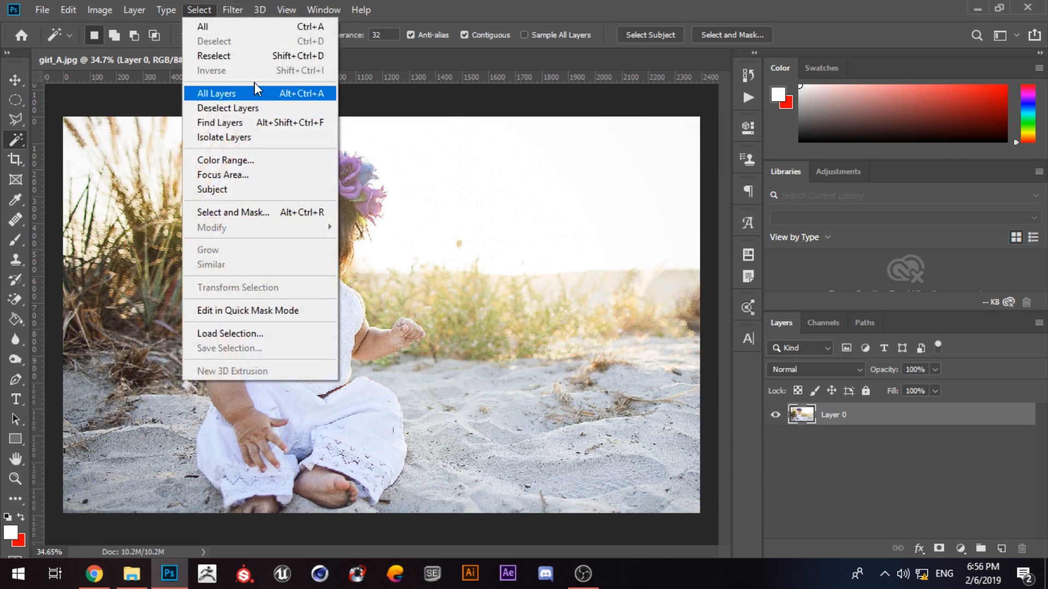
pyautogui.click(263, 60)
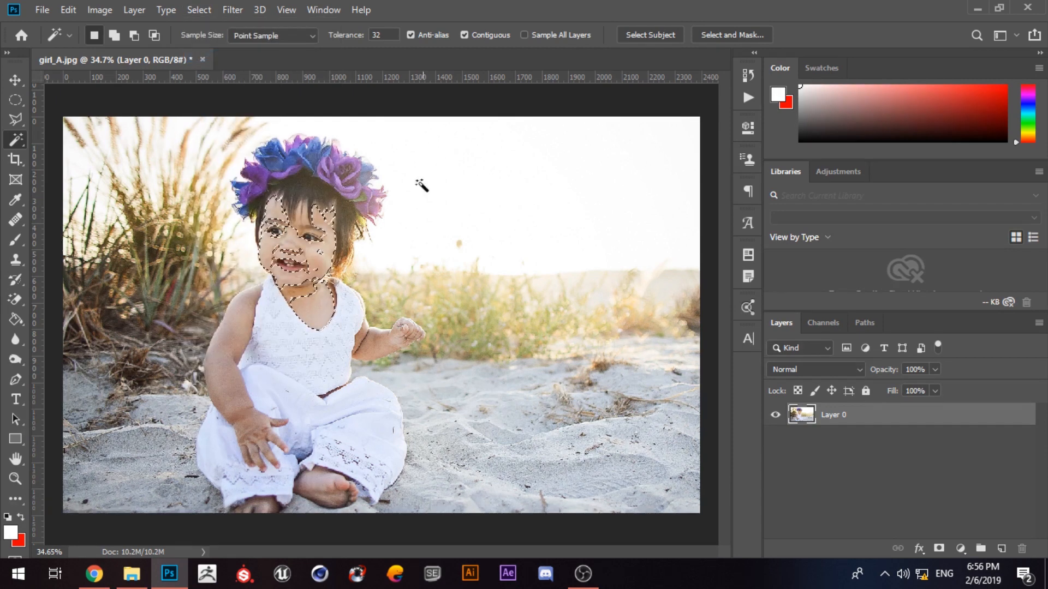
pyautogui.click(211, 9)
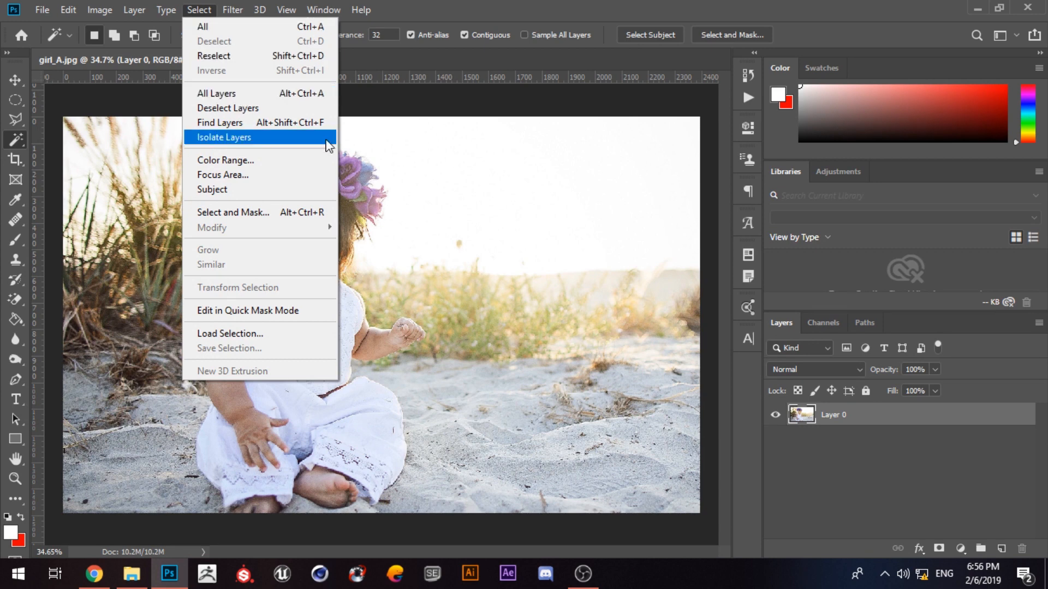
# Add five new empty layers above the photo layer.
pyautogui.click(1001, 548)
pyautogui.click(1001, 548)
pyautogui.click(1001, 548)
pyautogui.click(1001, 548)
pyautogui.click(1001, 547)
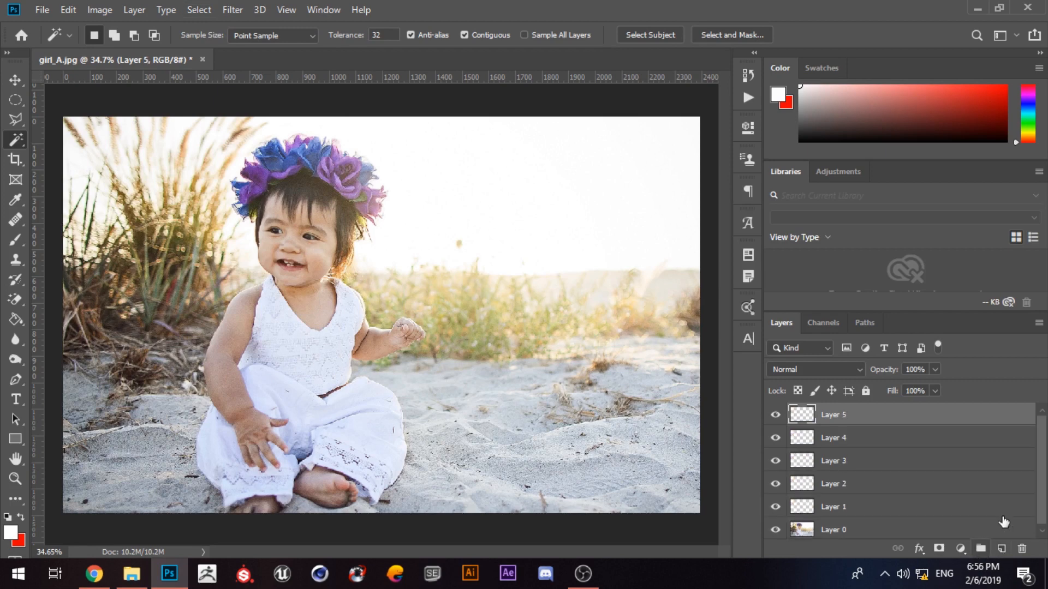
# Select all layers in the document and deselect them again.
pyautogui.click(175, 8)
pyautogui.moveTo(192, 10)
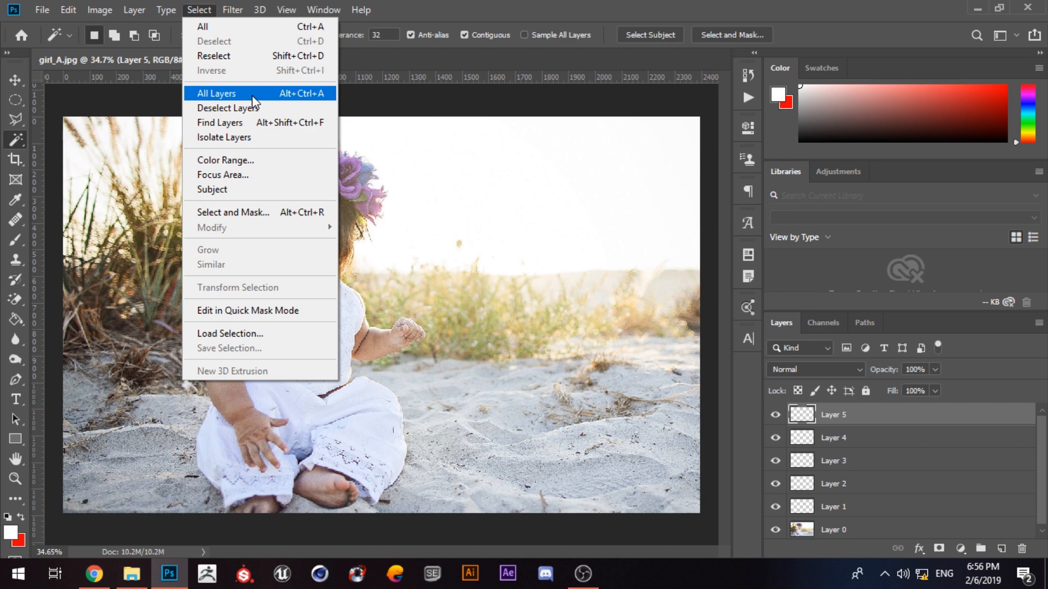
pyautogui.click(253, 94)
pyautogui.scroll(-1, 1044, 468)
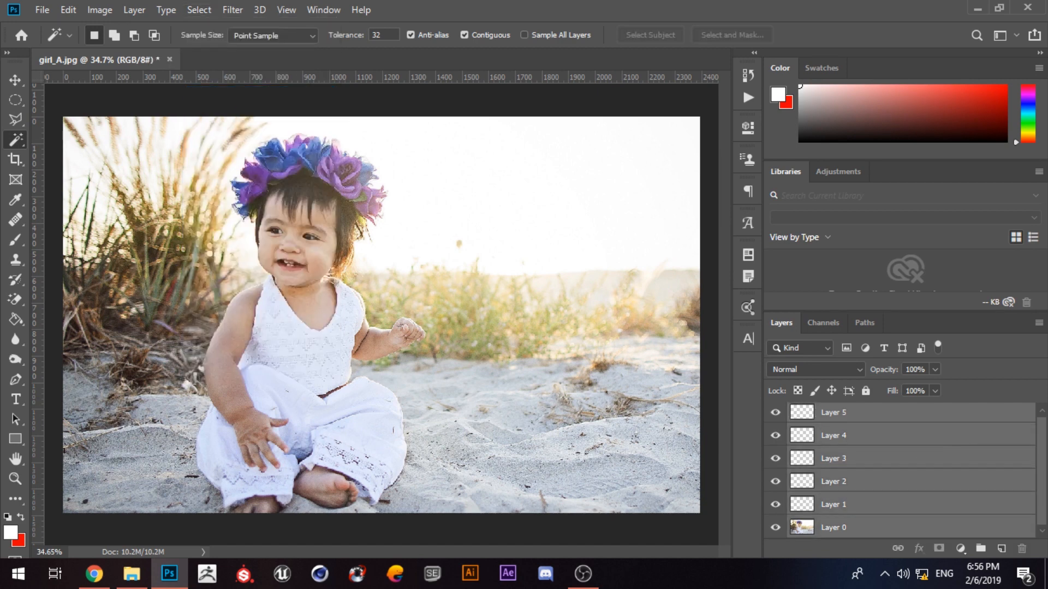
pyautogui.click(208, 9)
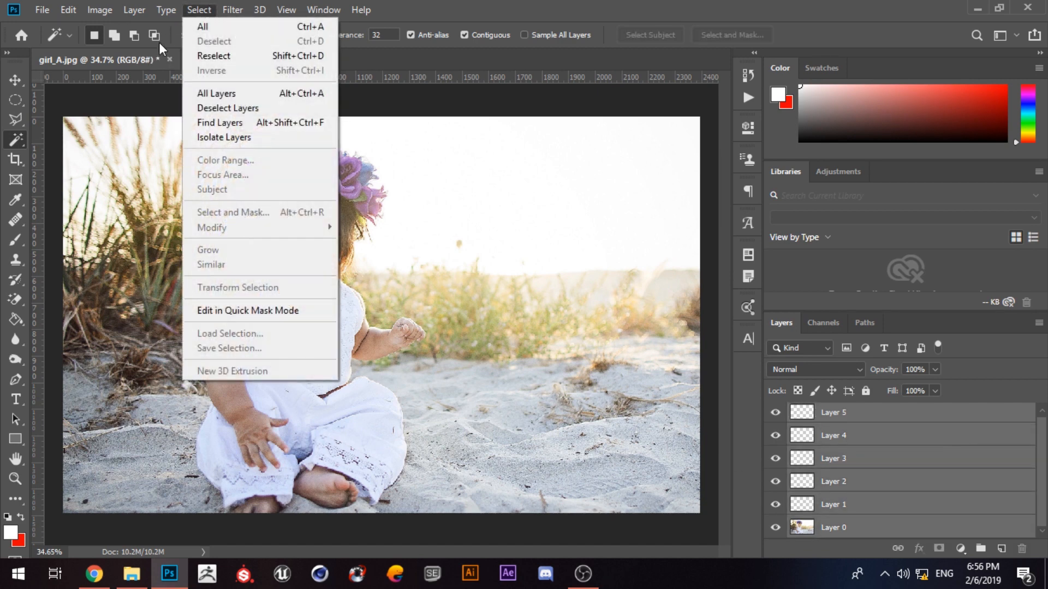
pyautogui.click(259, 108)
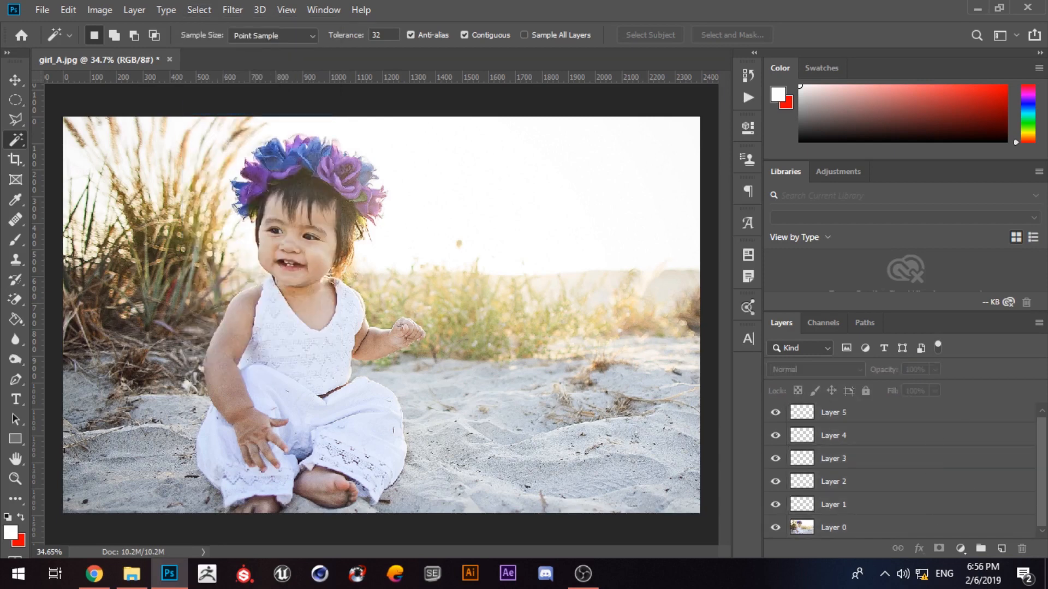
# Find layers by name, searching for "Layer 0" and "Layer 1", and clear the search text.
pyautogui.click(213, 9)
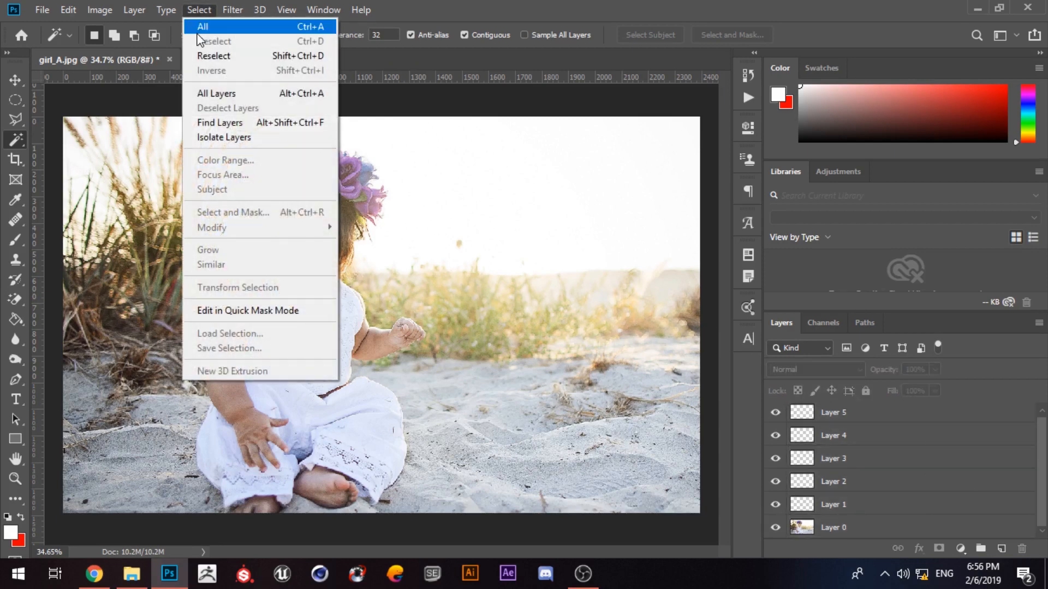
pyautogui.click(252, 124)
pyautogui.write('Layer ')
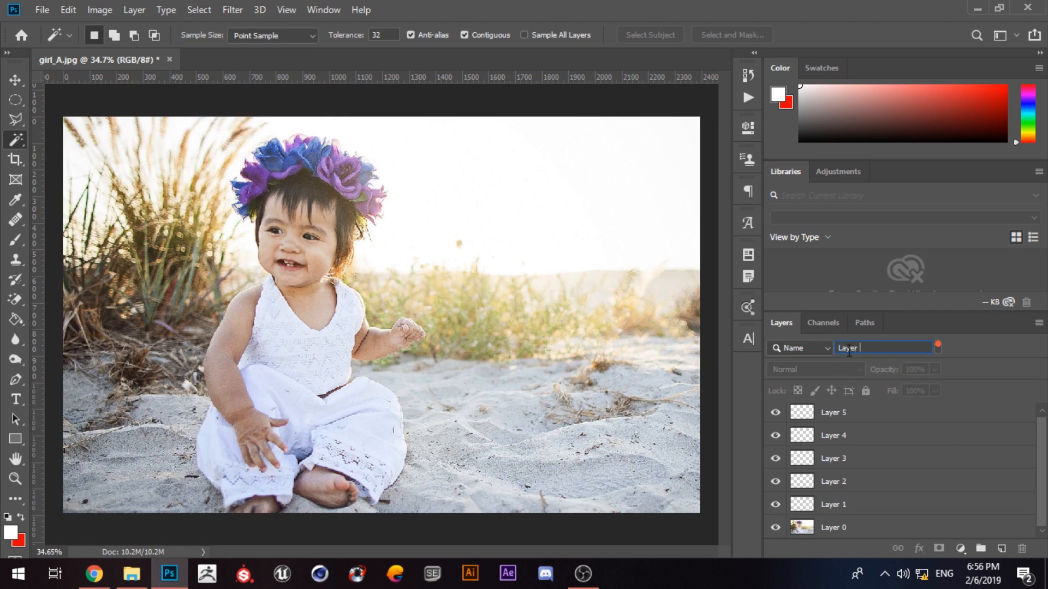
pyautogui.write('0')
pyautogui.press('BackSpace')
pyautogui.write('1')
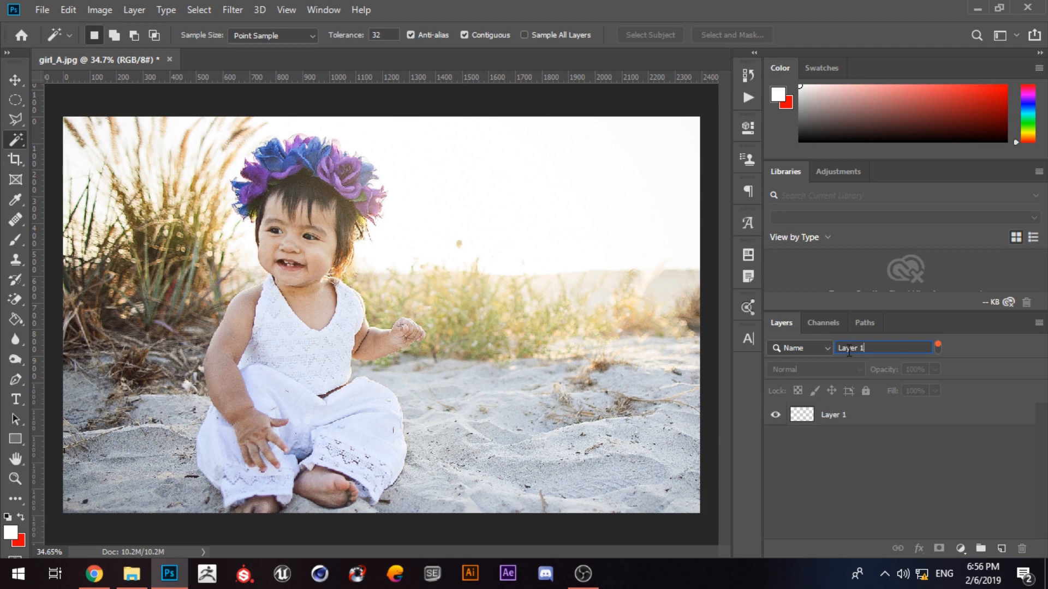
pyautogui.press('BackSpace')
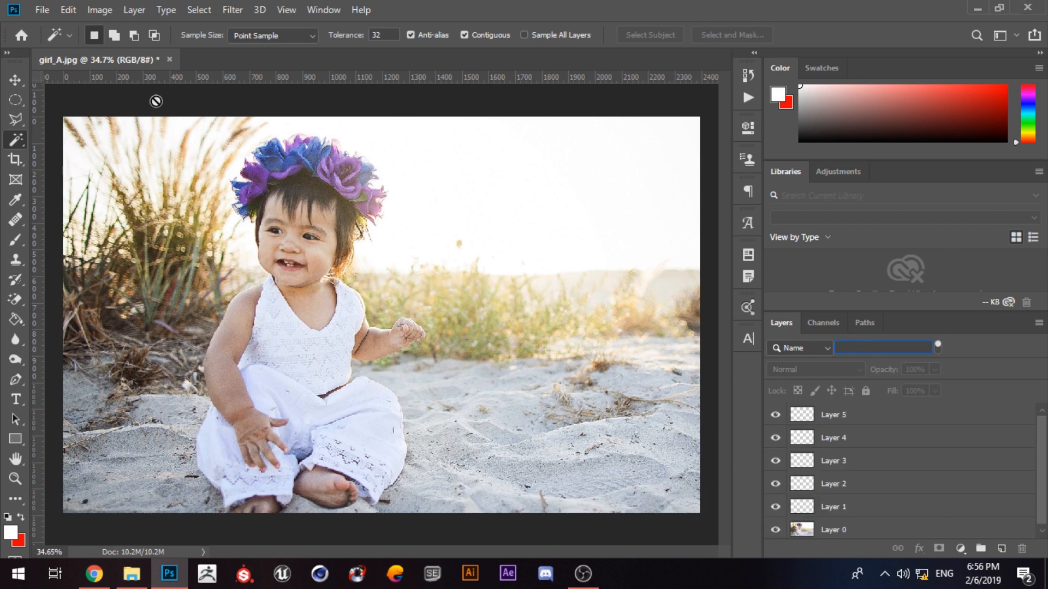
# Try Isolate Layers with no layer selected.
pyautogui.click(199, 9)
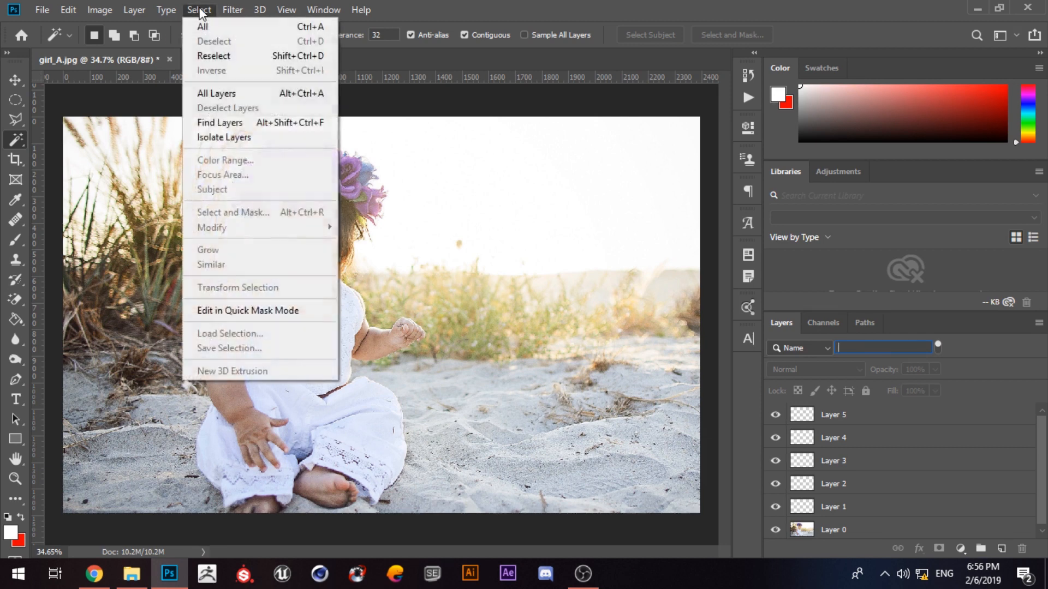
pyautogui.click(243, 138)
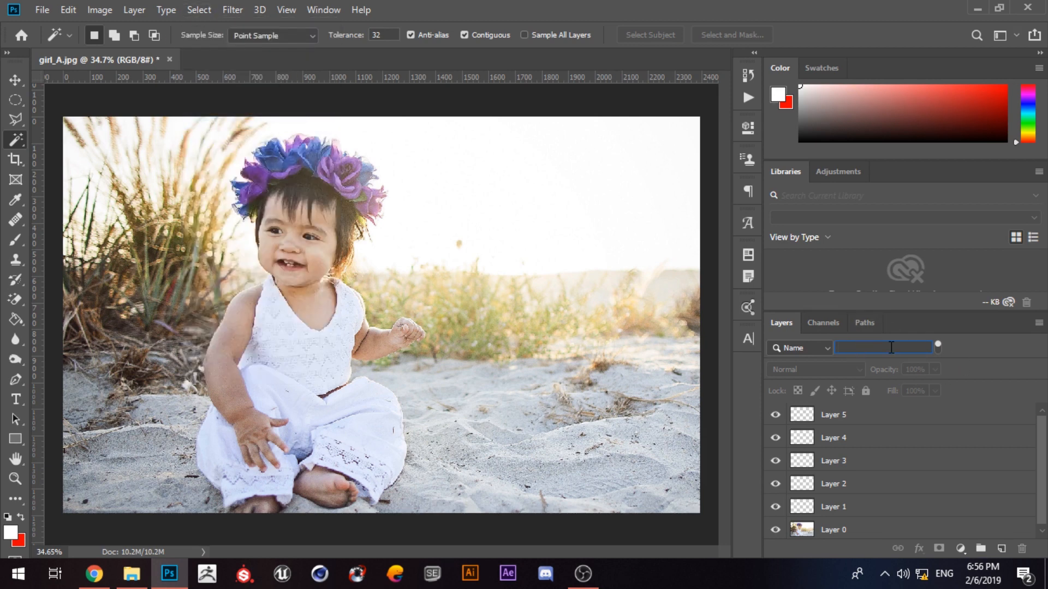
pyautogui.click(229, 10)
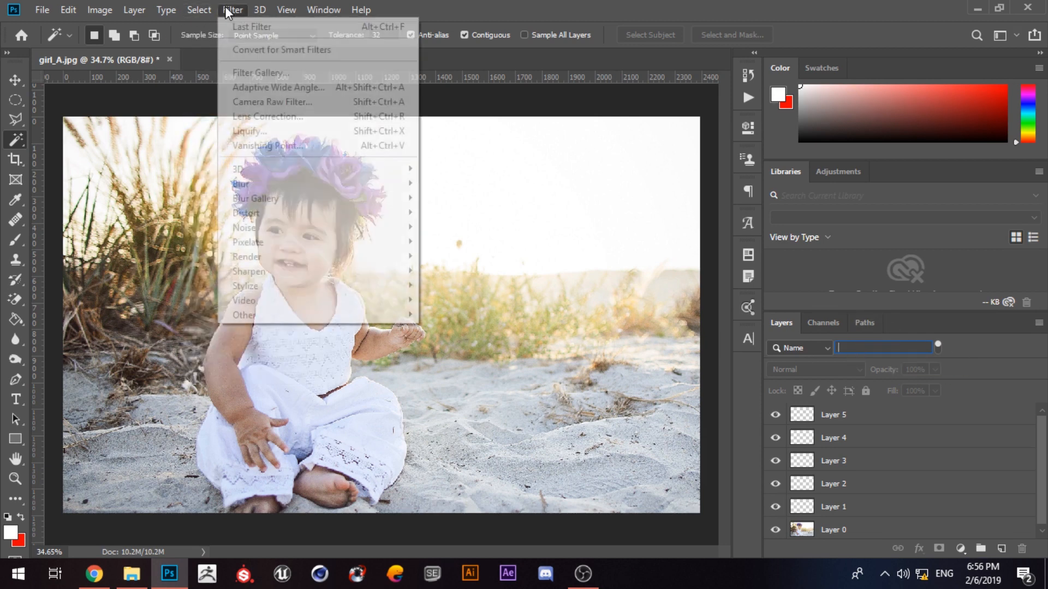
pyautogui.moveTo(163, 9)
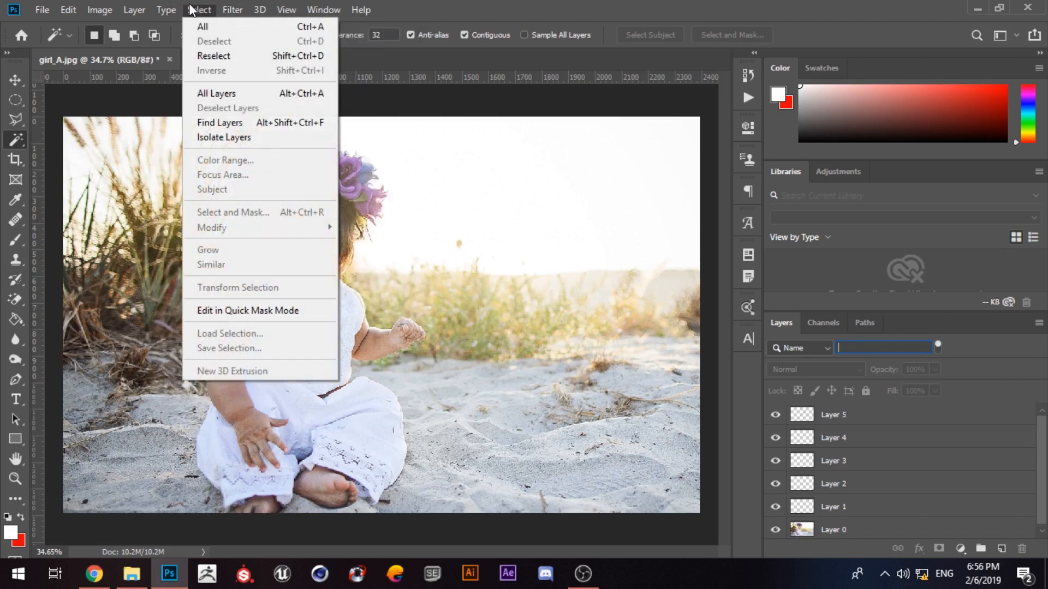
# Delete the five empty layers, Layer 5 down to Layer 1, leaving only the photo layer.
pyautogui.click(896, 439)
pyautogui.click(870, 425)
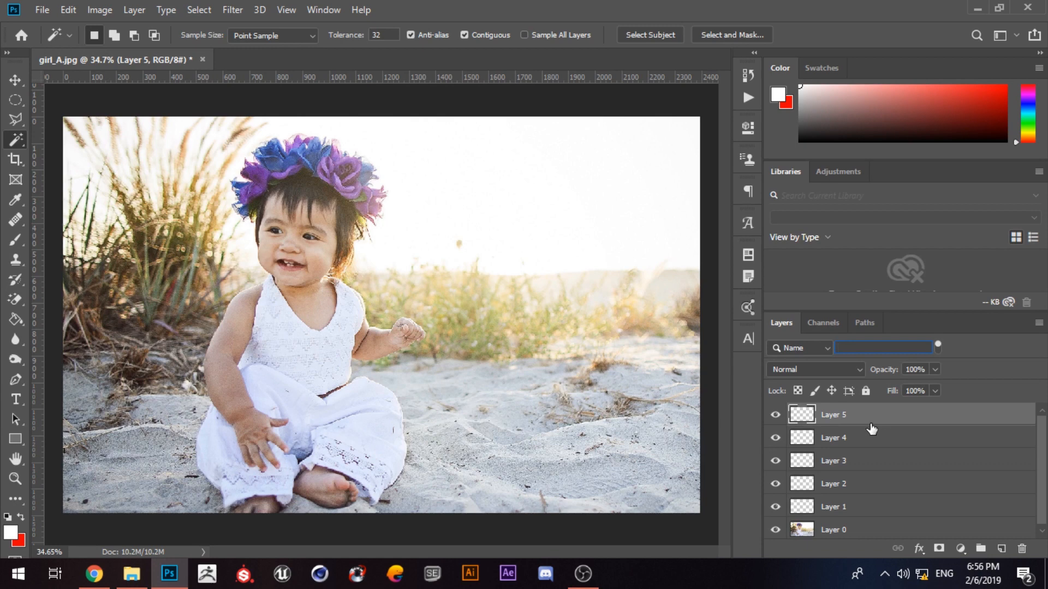
pyautogui.press('v')
pyautogui.press('Delete')
pyautogui.press('Delete')
pyautogui.press('Delete')
pyautogui.doubleClick(873, 415)
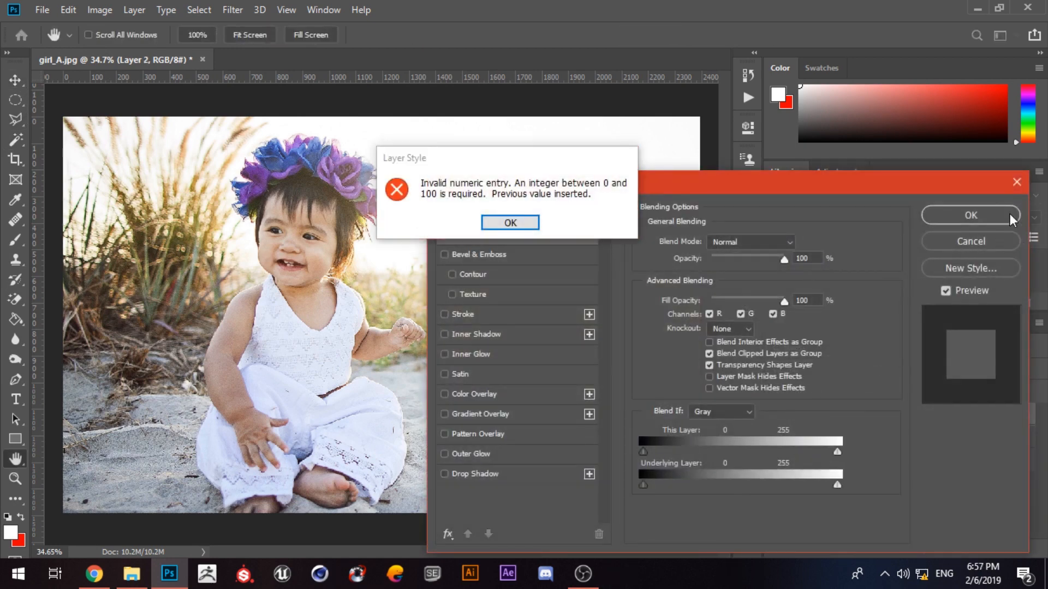
pyautogui.press('Return')
pyautogui.click(1015, 182)
pyautogui.press('Delete')
pyautogui.press('Delete')
# Select the child in the photo automatically with Select Subject.
pyautogui.click(278, 6)
pyautogui.moveTo(195, 11)
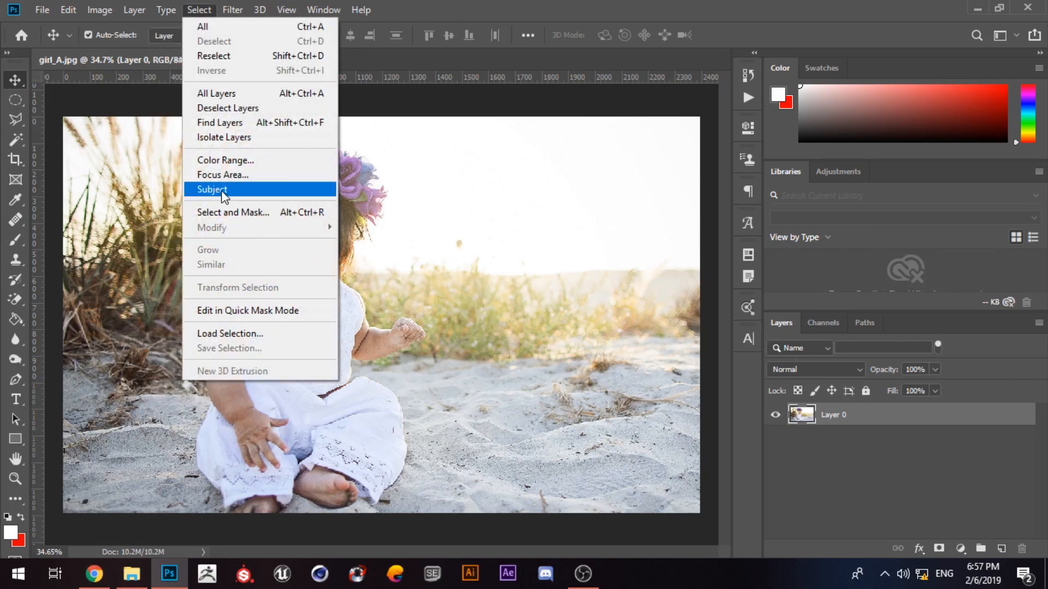
pyautogui.click(223, 191)
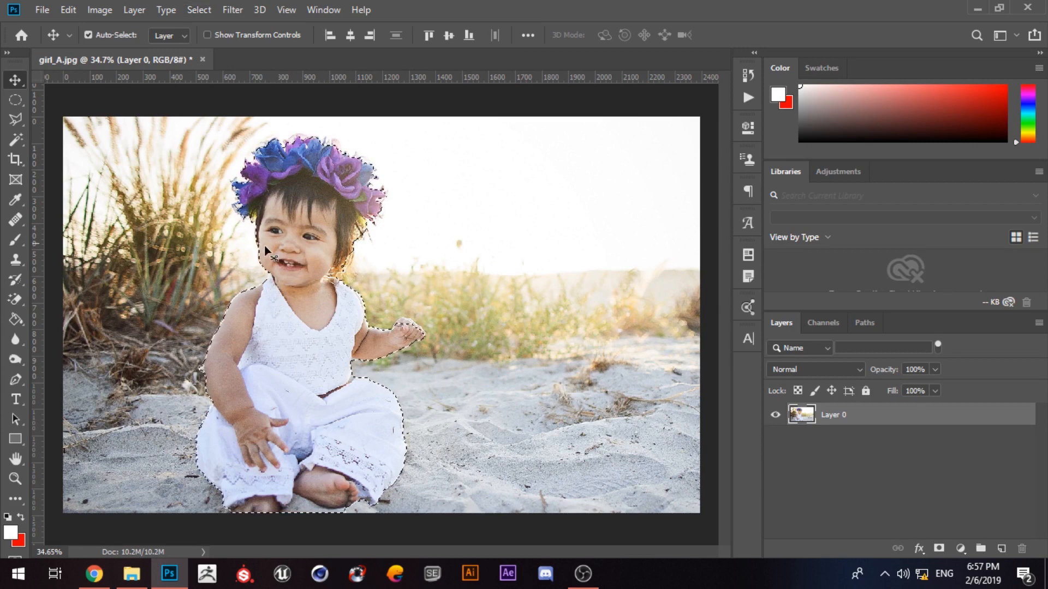
# Examine the edges of the subject selection closely around the hair, hand, clothing and feet.
pyautogui.scroll(2, 288, 286)
pyautogui.scroll(7, 450, 377)
pyautogui.scroll(-7, 528, 359)
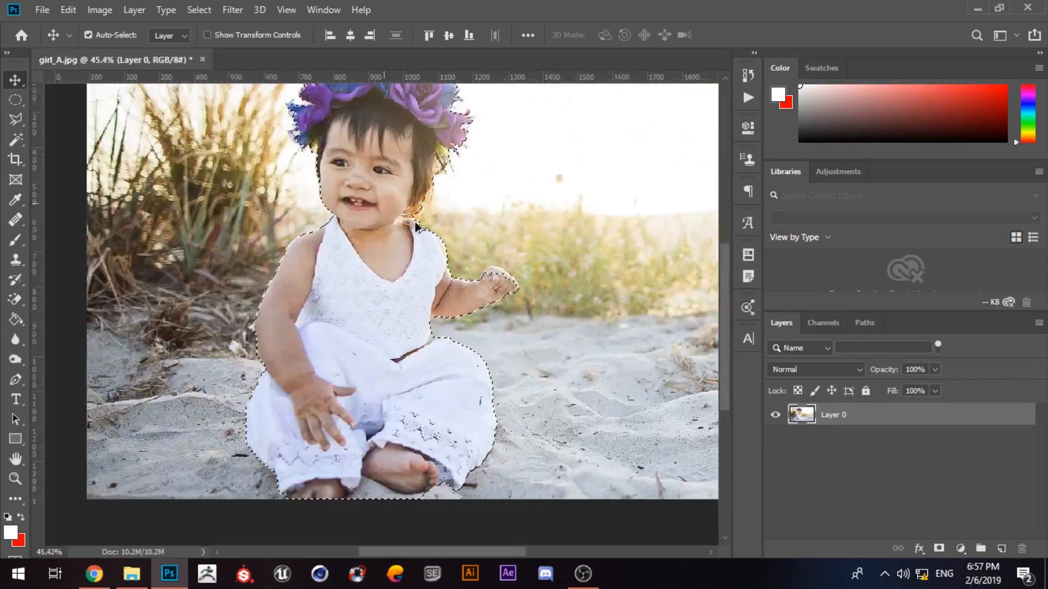
pyautogui.scroll(5, 416, 225)
pyautogui.scroll(-5, 388, 311)
pyautogui.scroll(2, 330, 362)
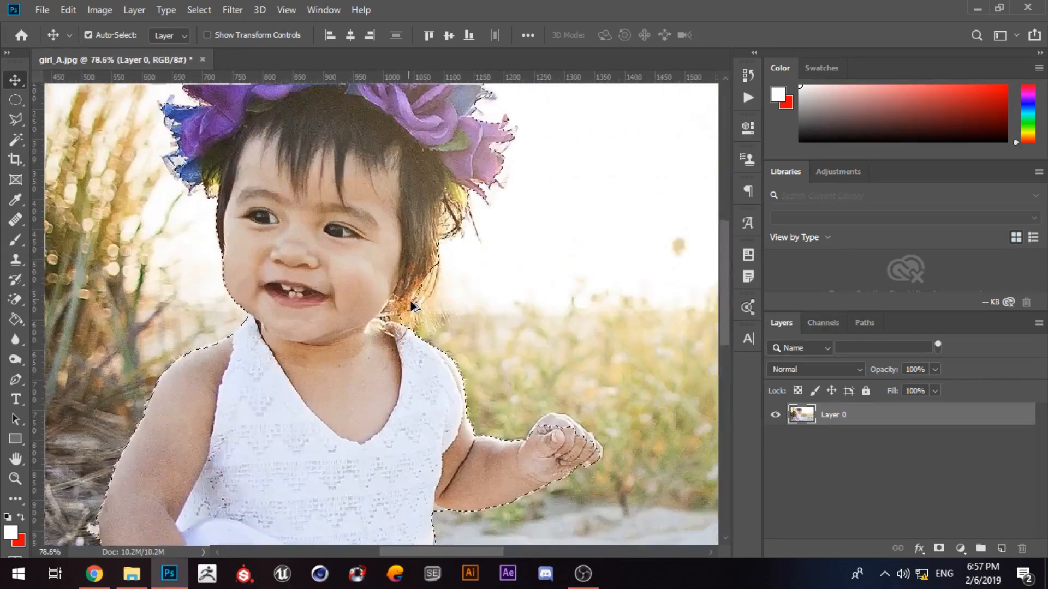
pyautogui.scroll(6, 414, 306)
pyautogui.scroll(-6, 395, 329)
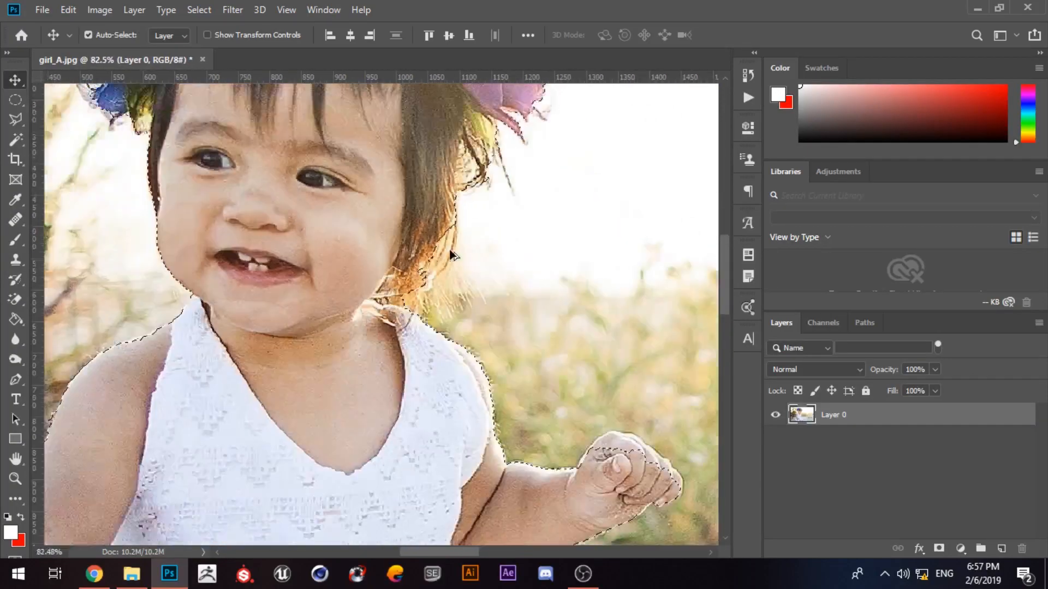
pyautogui.scroll(-3, 450, 255)
pyautogui.scroll(-2, 415, 382)
pyautogui.scroll(2, 409, 418)
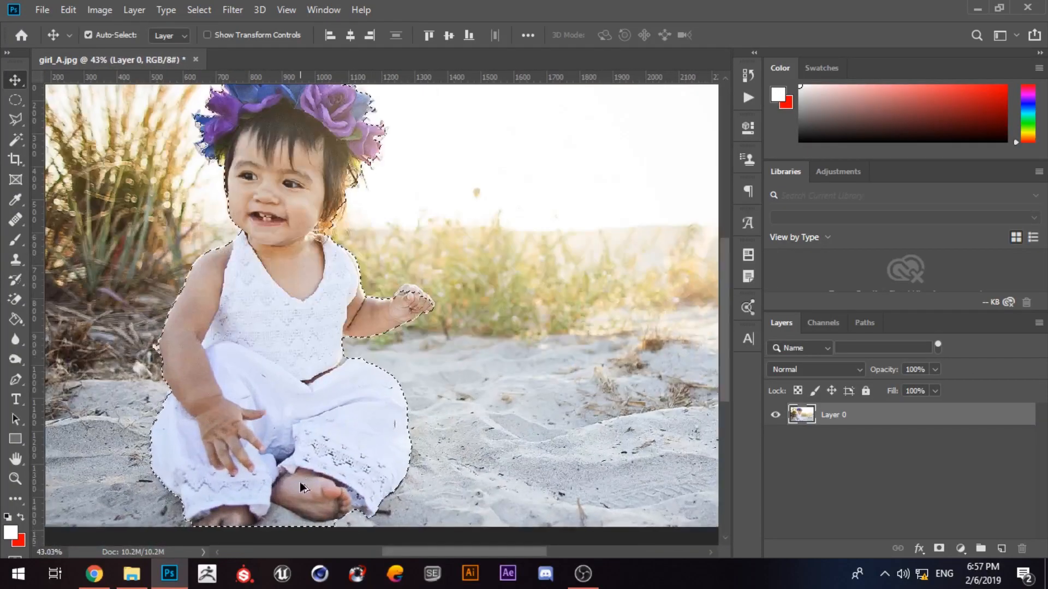
pyautogui.scroll(4, 299, 482)
pyautogui.scroll(-5, 385, 380)
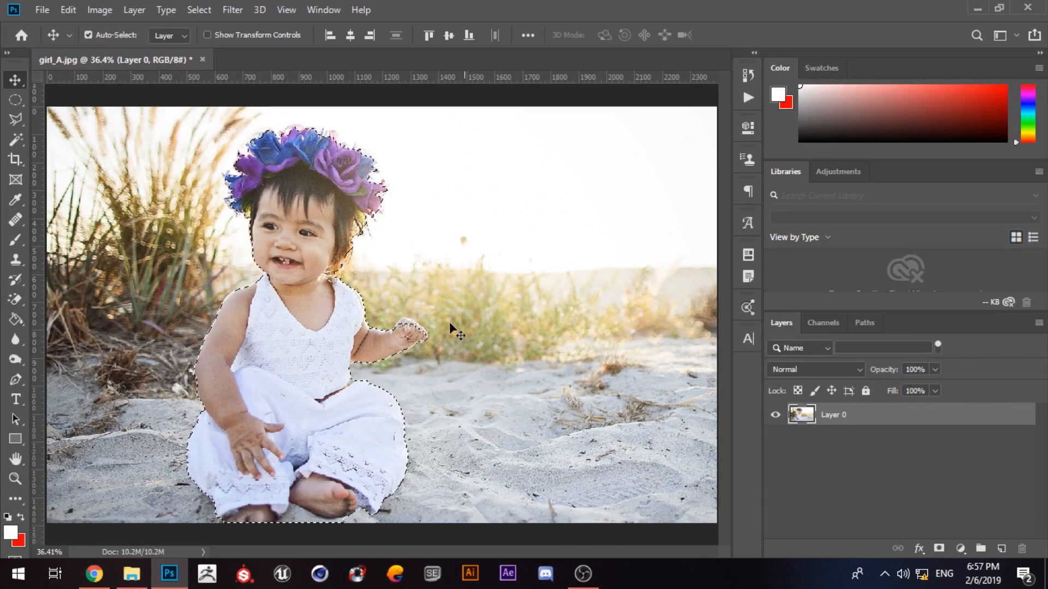
# Switch to Chrome and browse Google Images results for "image color" in a new tab.
pyautogui.click(102, 578)
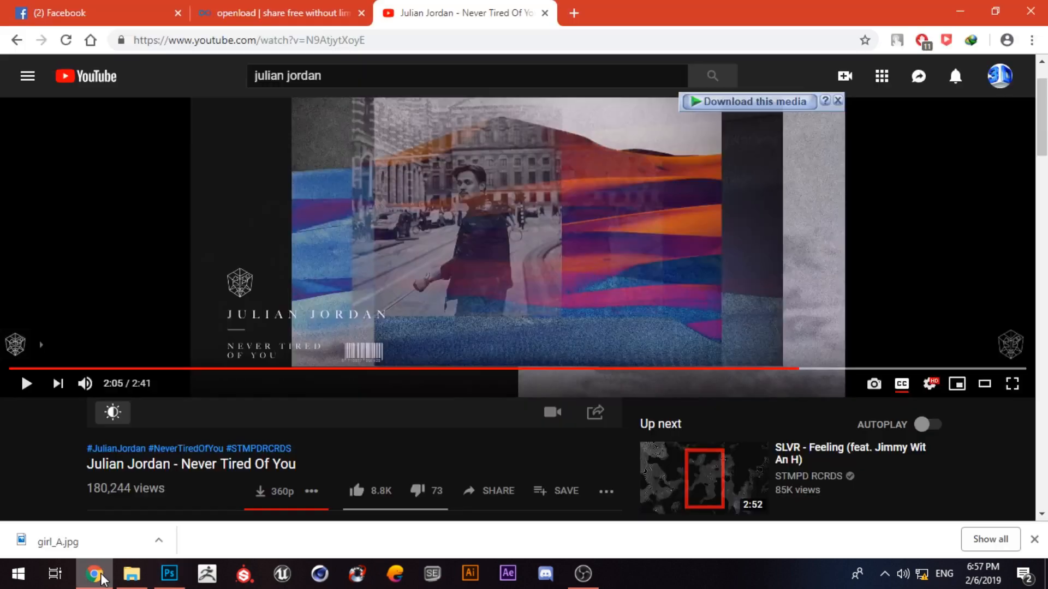
pyautogui.click(573, 14)
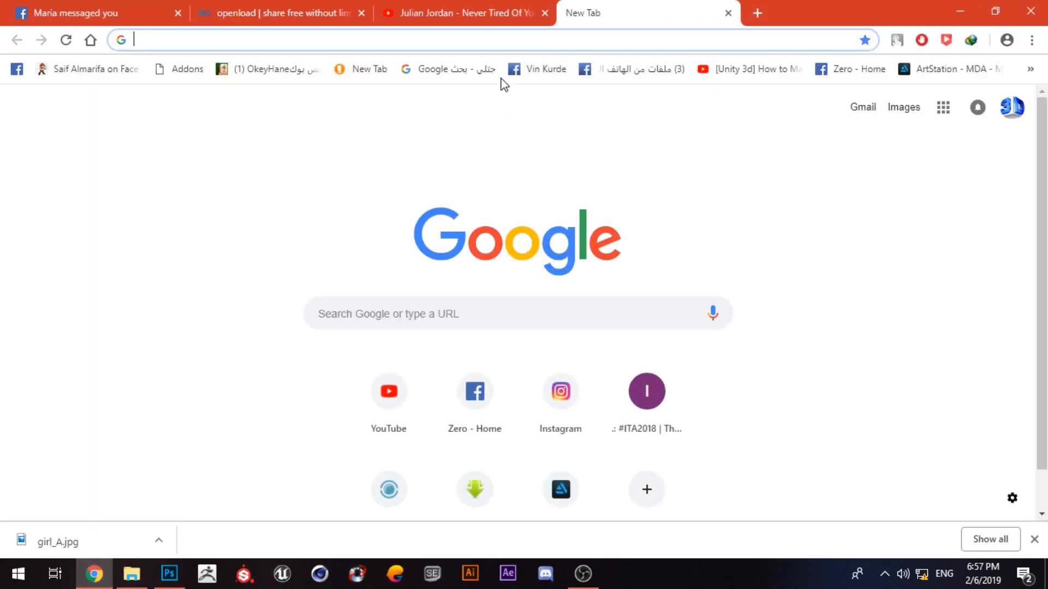
pyautogui.write('image color')
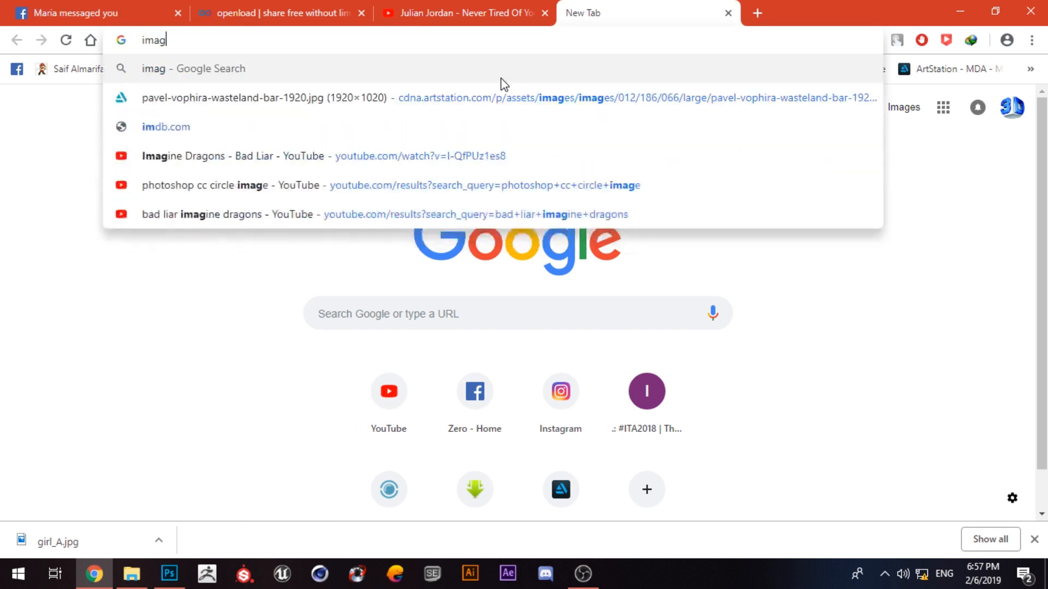
pyautogui.press('Delete')
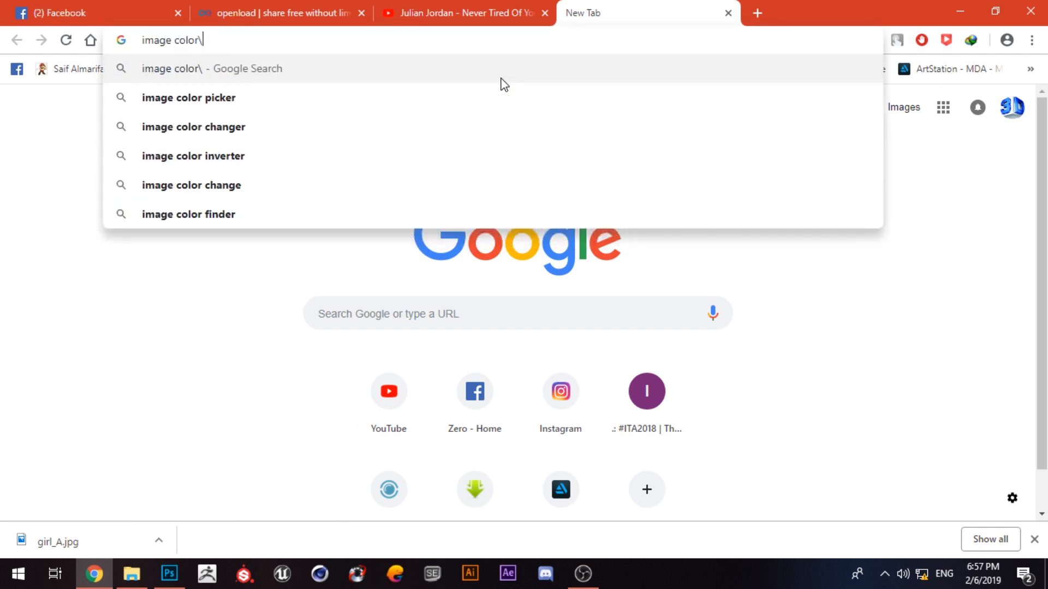
pyautogui.press('Return')
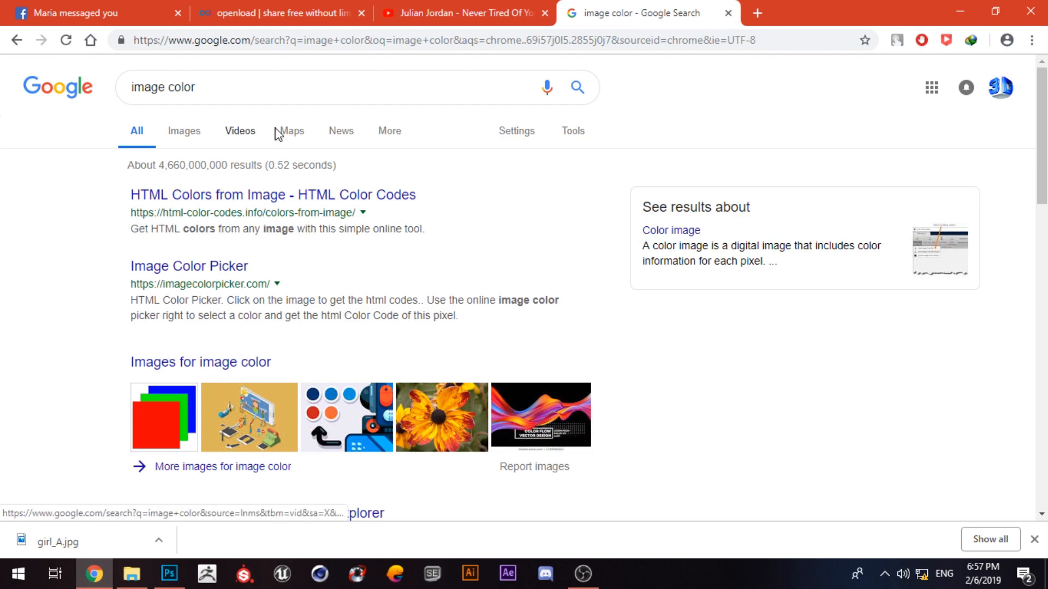
pyautogui.click(189, 141)
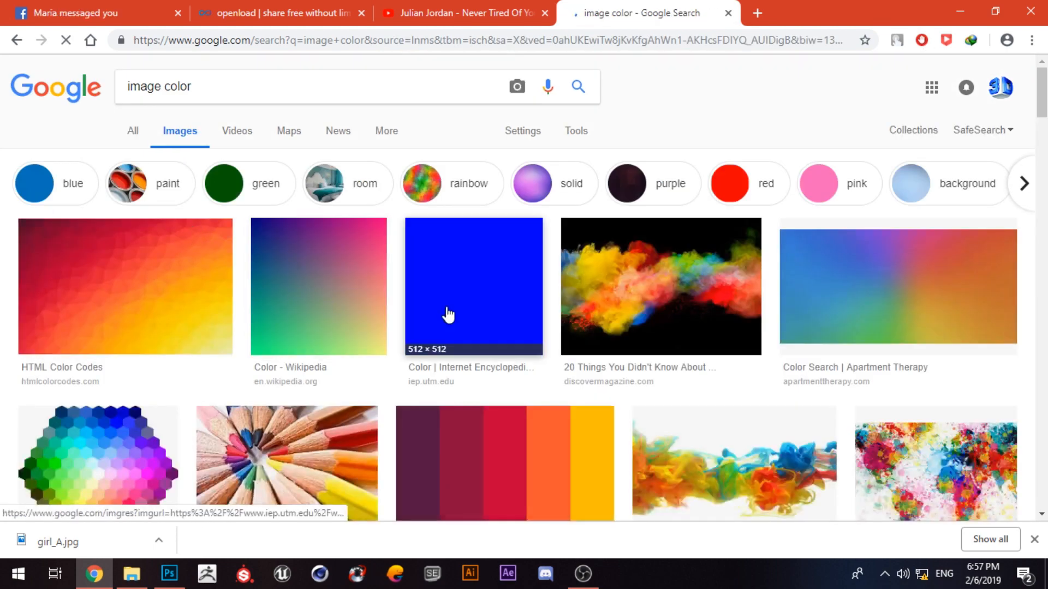
pyautogui.scroll(-5, 514, 284)
pyautogui.scroll(-12, 514, 284)
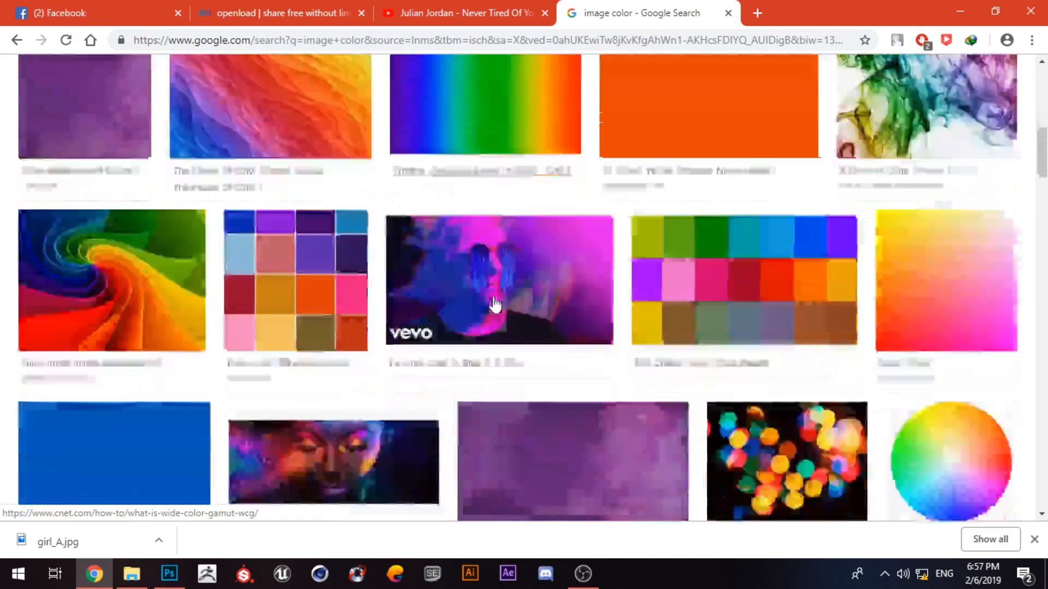
pyautogui.scroll(5, 493, 304)
pyautogui.scroll(-6, 491, 304)
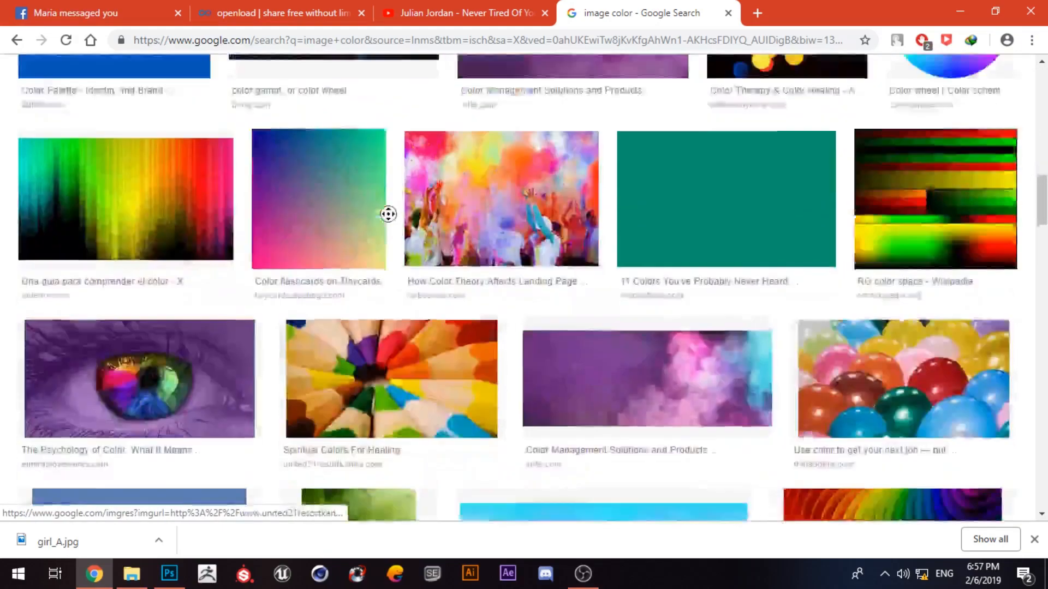
pyautogui.scroll(17, 388, 212)
# Search Google Images for "man bg color" instead.
pyautogui.click(217, 85)
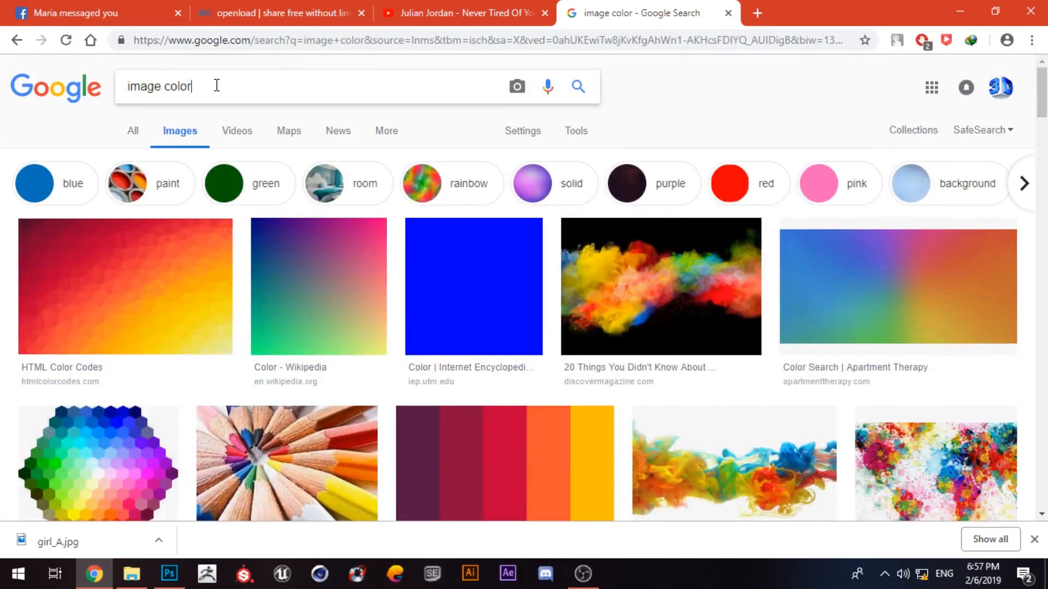
pyautogui.hotkey('ctrl', 'a')
pyautogui.write('man ')
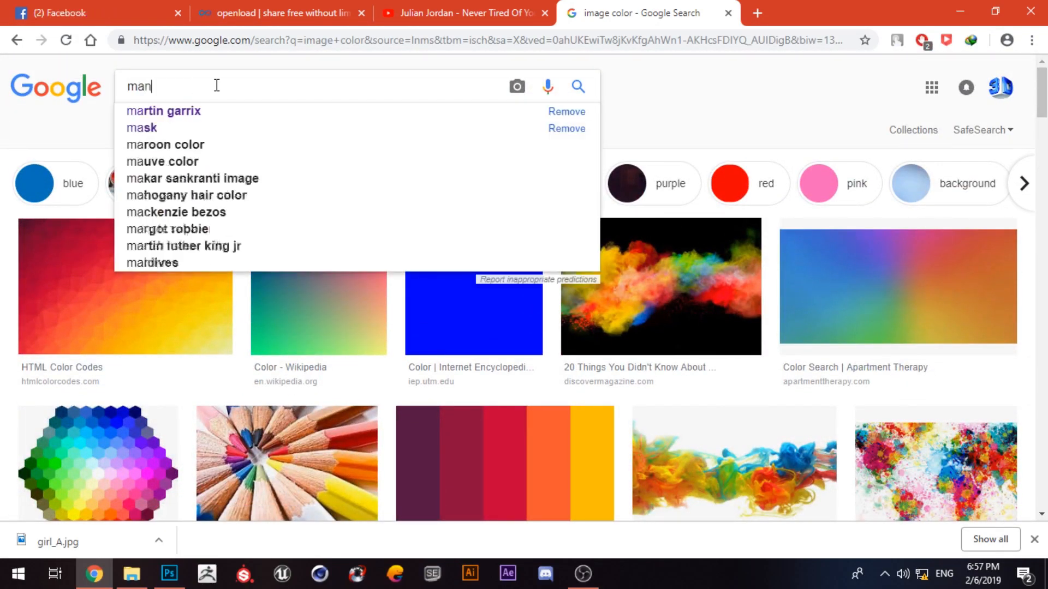
pyautogui.write('bg color')
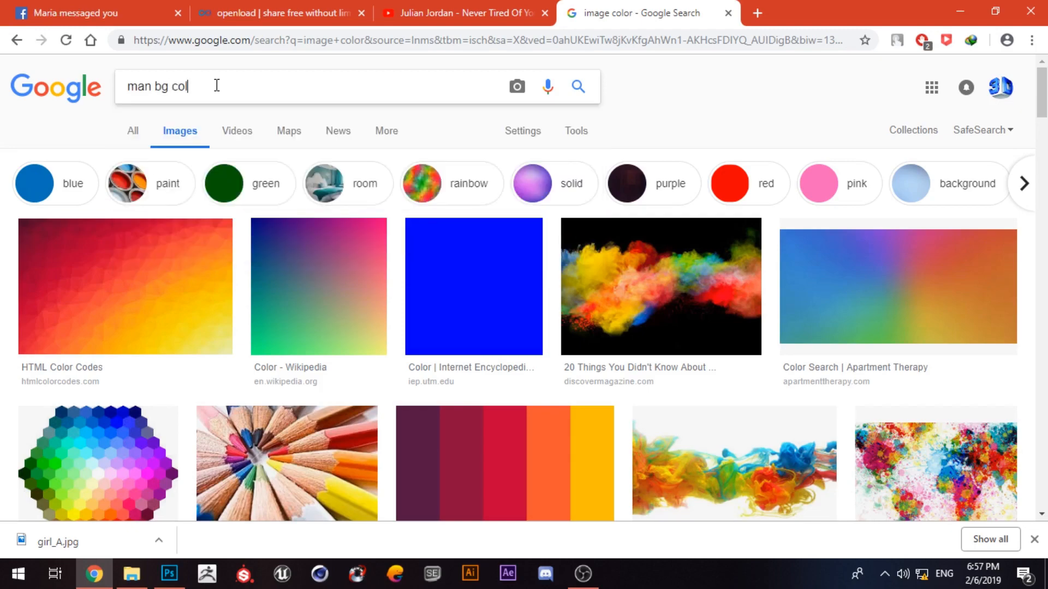
pyautogui.press('Return')
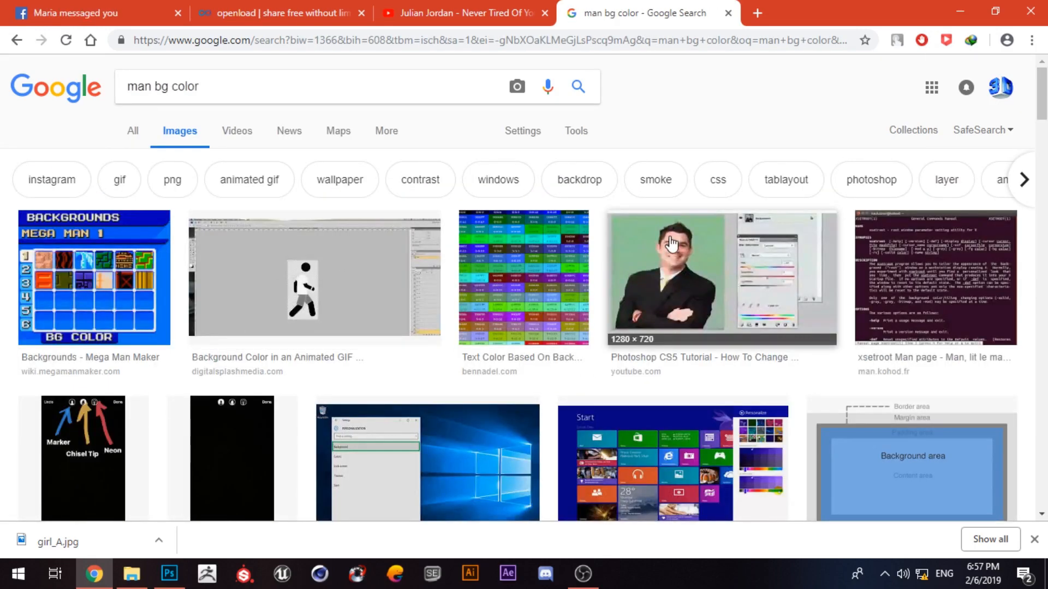
# Find the headshot of a man in a gray suit on white and save it to the Desktop as a JPEG.
pyautogui.scroll(-5, 673, 244)
pyautogui.click(940, 333)
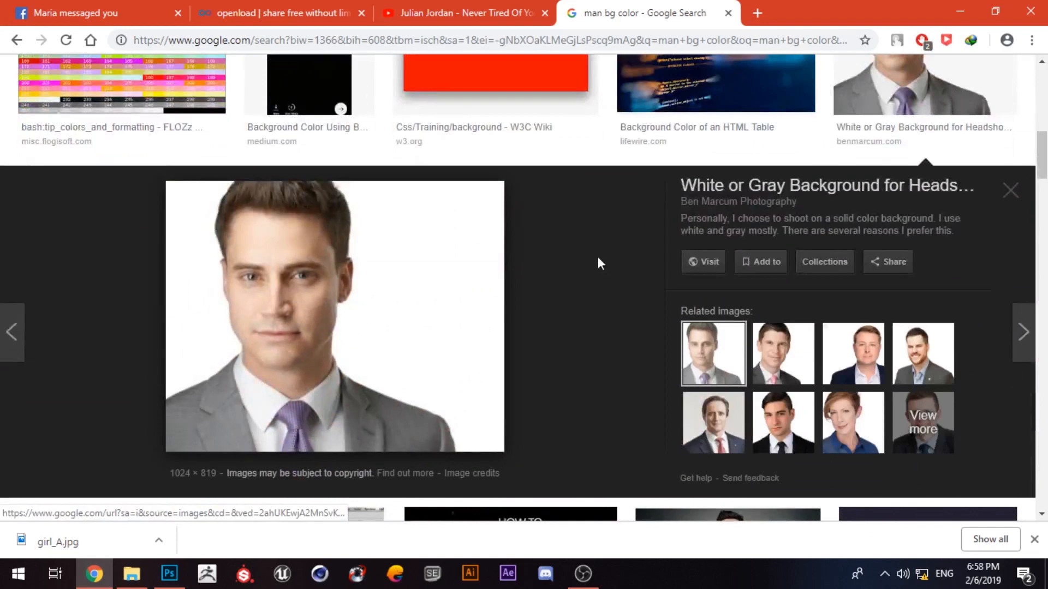
pyautogui.rightClick(331, 285)
pyautogui.click(386, 419)
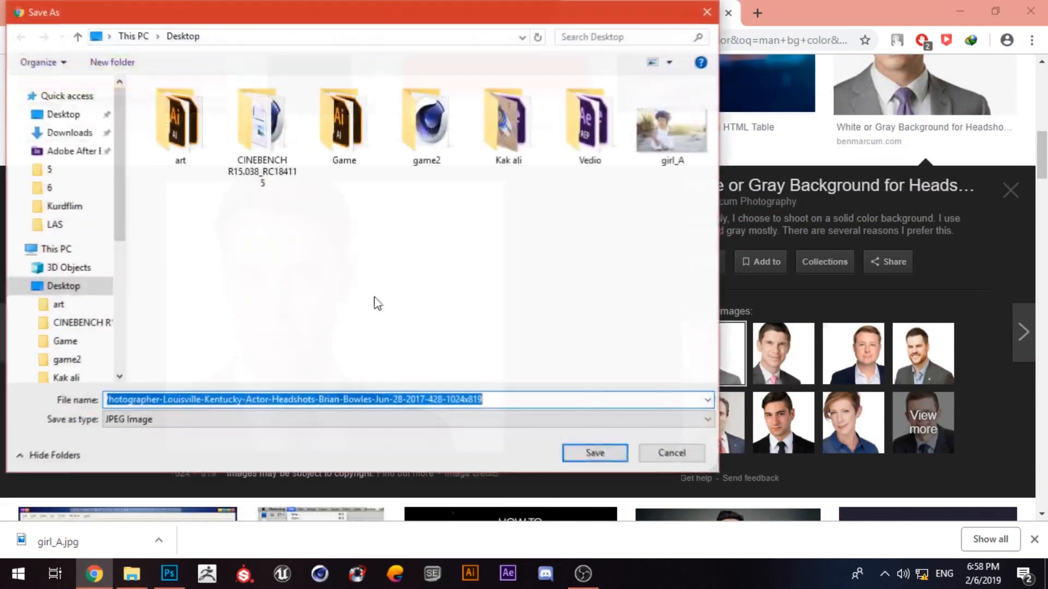
pyautogui.click(591, 456)
# Return to Photoshop and close girl_A.jpg without saving the changes.
pyautogui.click(169, 574)
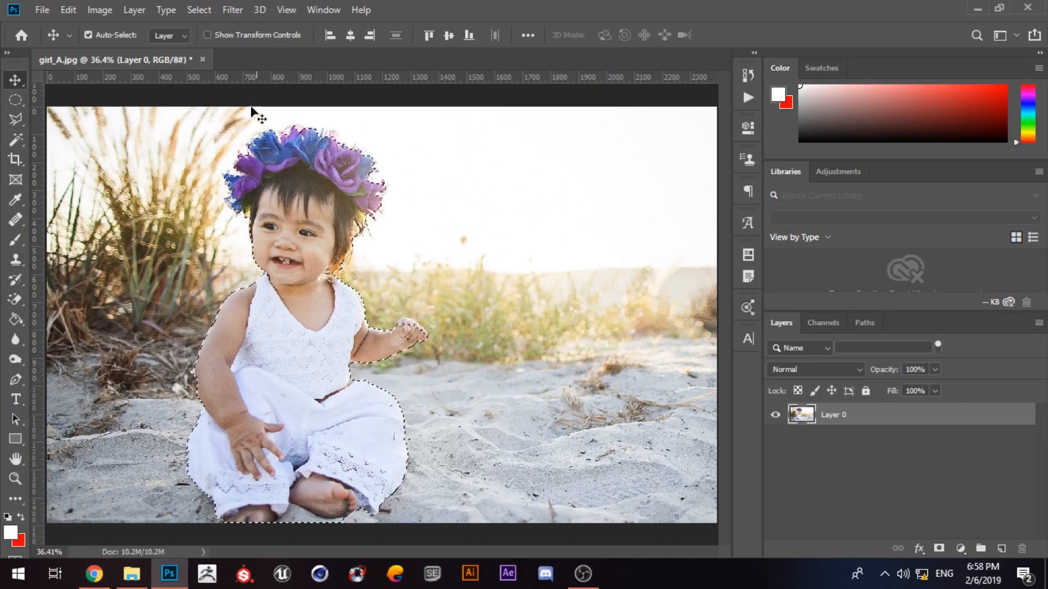
pyautogui.click(202, 59)
pyautogui.click(518, 223)
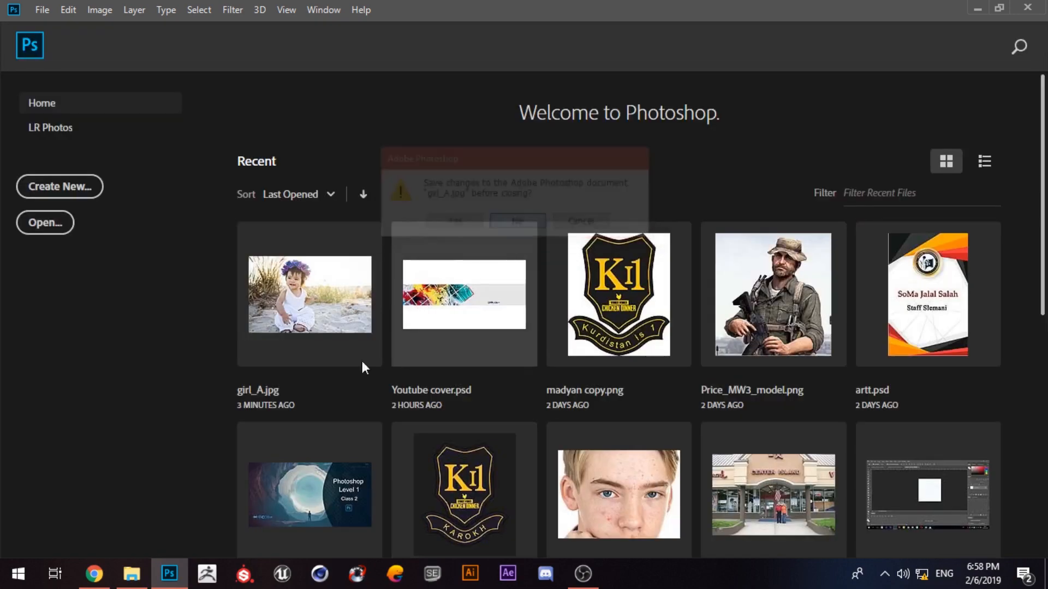
# Open the downloaded headshot in Photoshop and select the man automatically with Select Subject.
pyautogui.click(94, 573)
pyautogui.moveTo(41, 543); pyautogui.dragTo(234, 389)
pyautogui.click(191, 8)
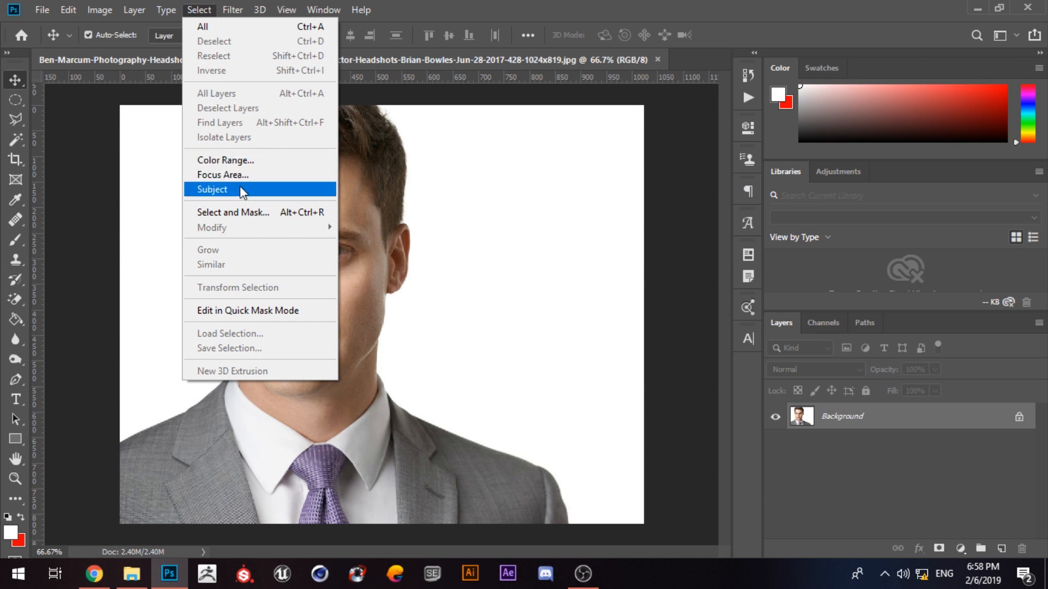
pyautogui.click(267, 189)
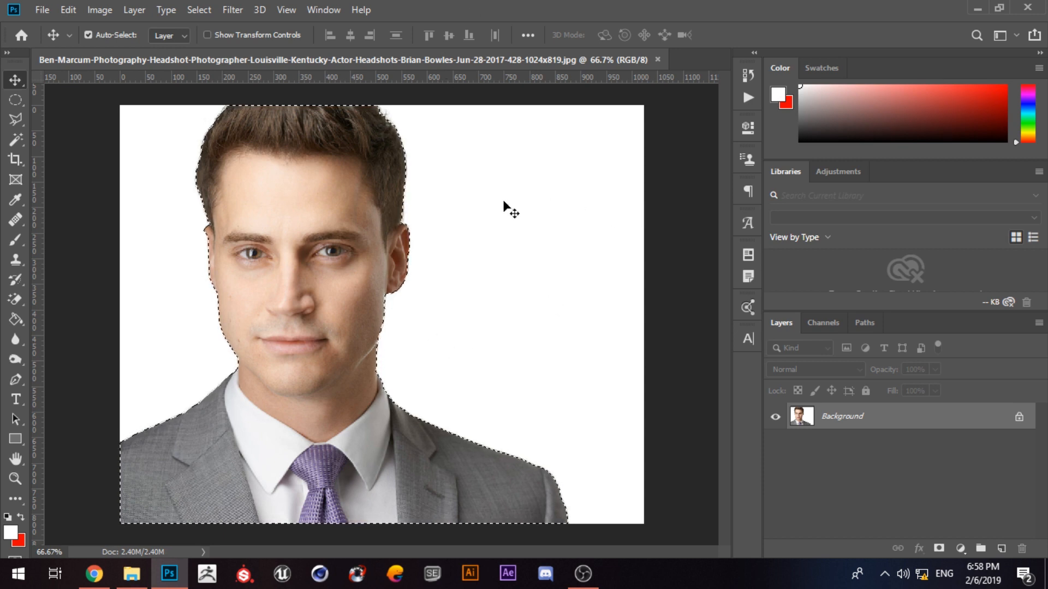
# Convert the locked Background into an editable layer and try deleting the selected man from it.
pyautogui.doubleClick(977, 416)
pyautogui.press('Return')
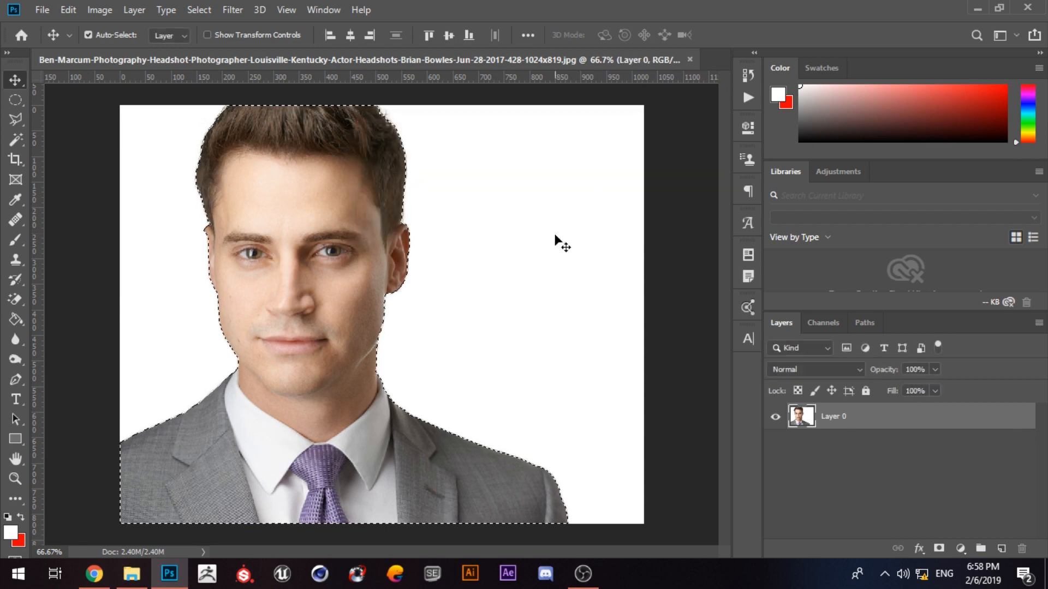
pyautogui.press('Delete')
pyautogui.hotkey('ctrl', 'z')
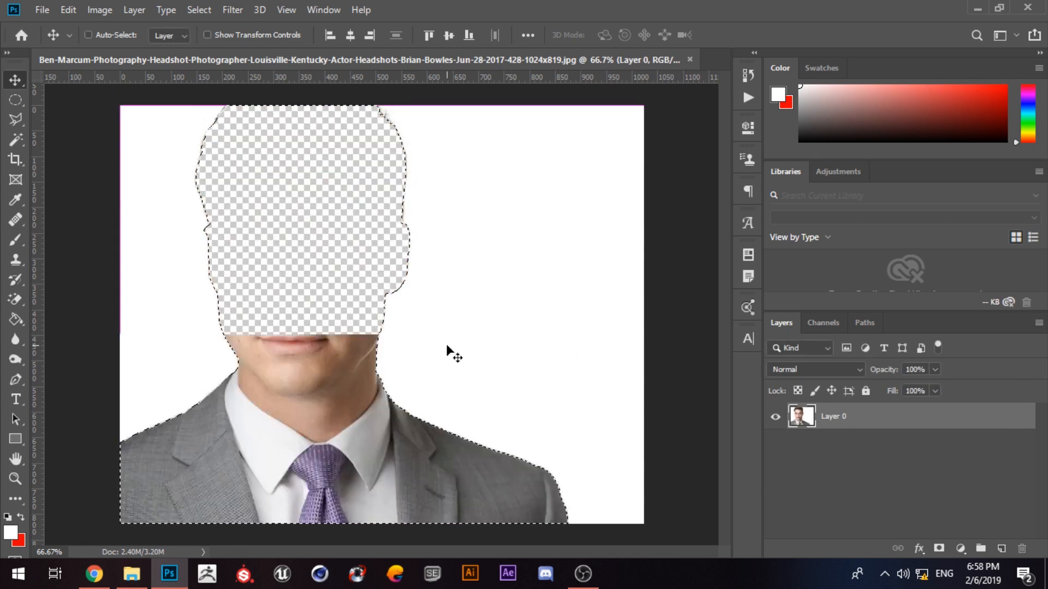
# Isolate the man on a new layer by copying the selection and deleting the original photo layer, then try moving the cutout.
pyautogui.hotkey('ctrl', 'j')
pyautogui.click(846, 445)
pyautogui.press('Delete')
pyautogui.moveTo(333, 287); pyautogui.dragTo(486, 299)
pyautogui.hotkey('ctrl', 'z')
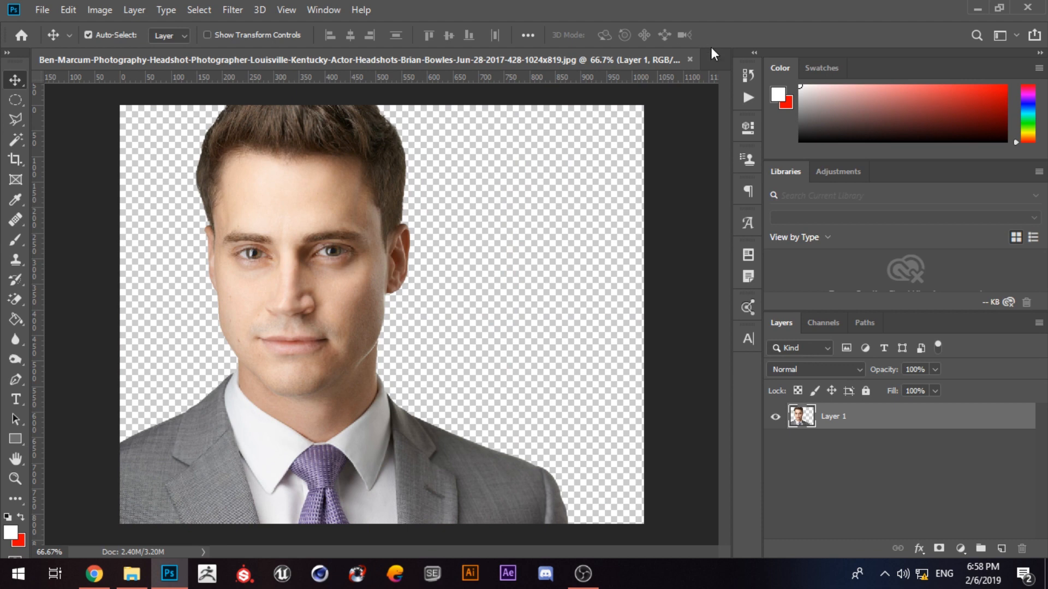
# Close the headshot without saving and reopen girl_A.jpg from the recent files.
pyautogui.click(688, 61)
pyautogui.click(535, 221)
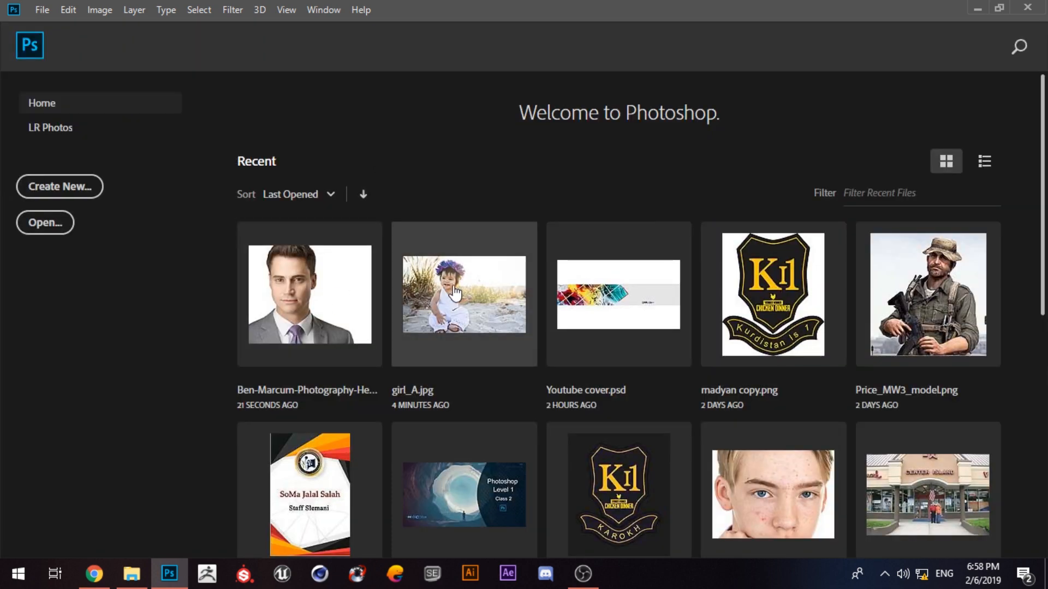
pyautogui.click(455, 289)
# Enter Select and Mask on the child photo and set the preview transparency to 18%.
pyautogui.click(199, 9)
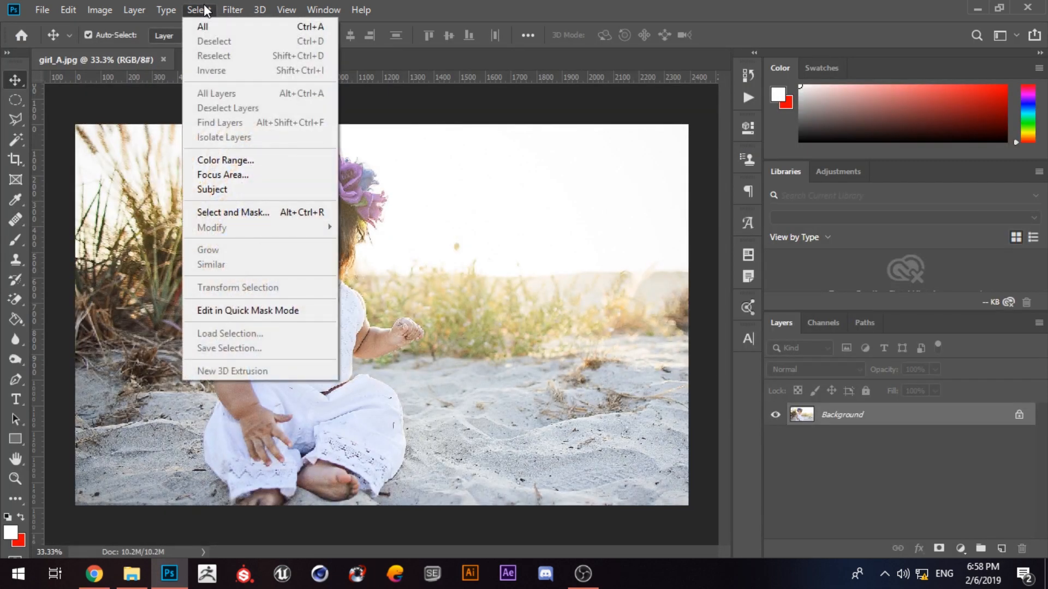
pyautogui.click(239, 216)
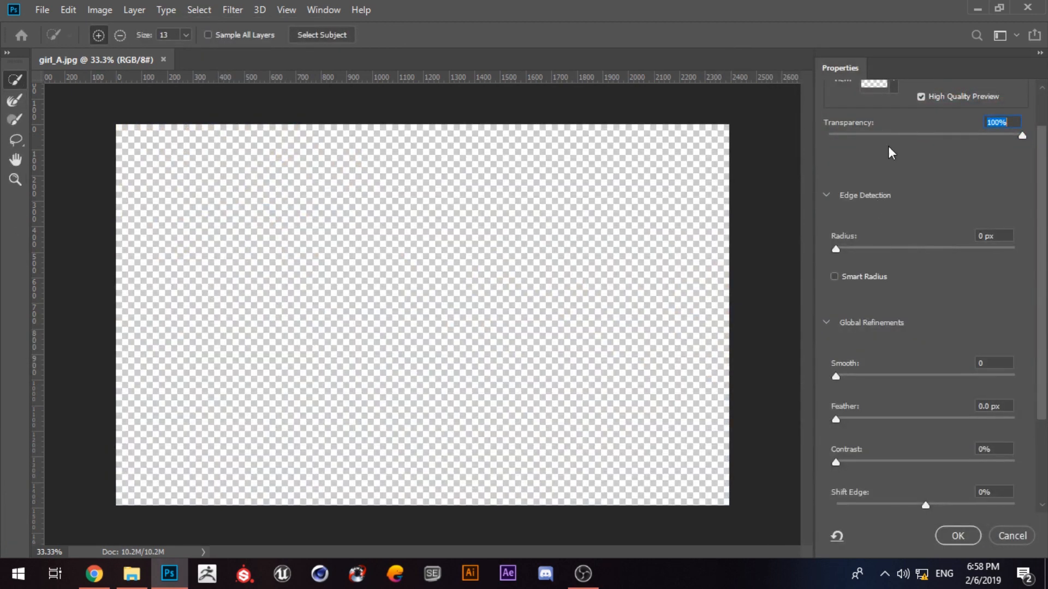
pyautogui.click(865, 133)
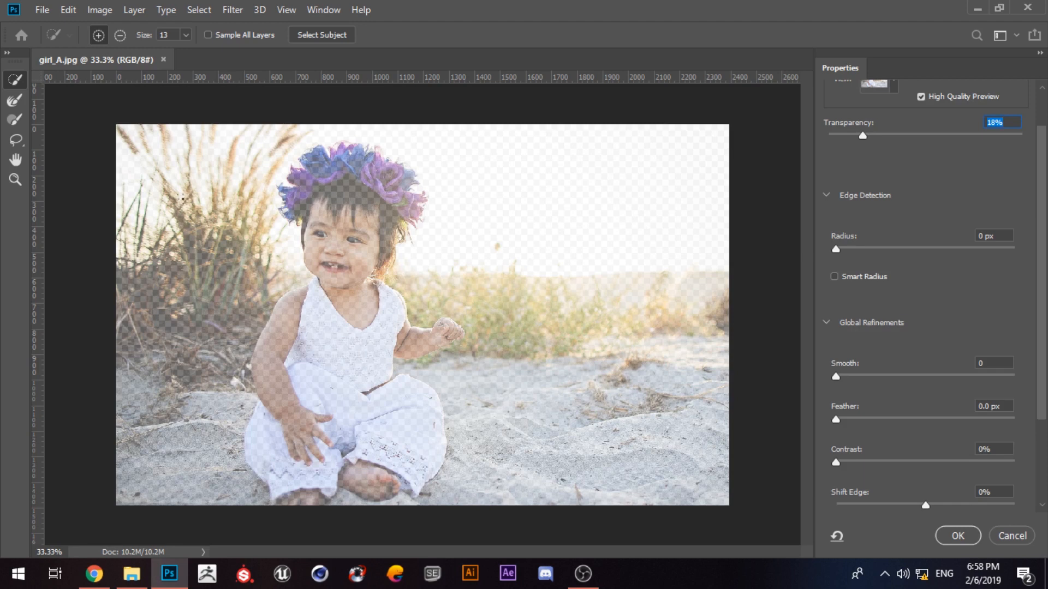
# Paint with the Quick Selection tool over the child's flower crown, face, arms, clothing and feet to select them.
pyautogui.moveTo(327, 171)
pyautogui.mouseDown()
pyautogui.moveTo(300, 208)
pyautogui.moveTo(313, 225)
pyautogui.moveTo(370, 171)
pyautogui.moveTo(362, 150)
pyautogui.moveTo(346, 160)
pyautogui.moveTo(379, 171)
pyautogui.moveTo(396, 200)
pyautogui.moveTo(377, 247)
pyautogui.mouseUp()
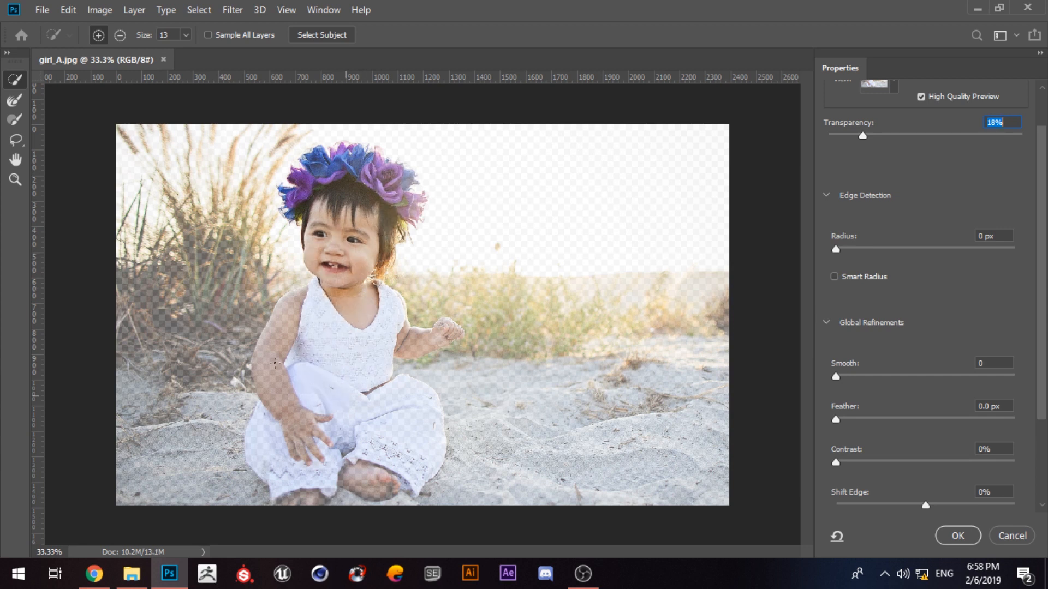
pyautogui.moveTo(275, 364); pyautogui.dragTo(288, 314)
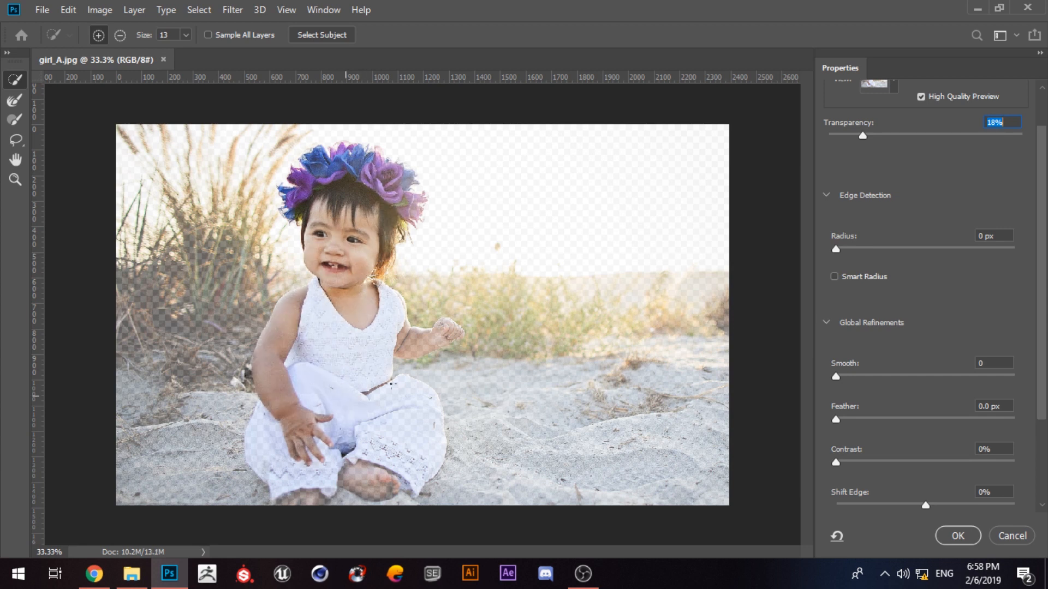
pyautogui.moveTo(454, 338)
pyautogui.mouseDown()
pyautogui.moveTo(467, 337)
pyautogui.moveTo(424, 348)
pyautogui.mouseUp()
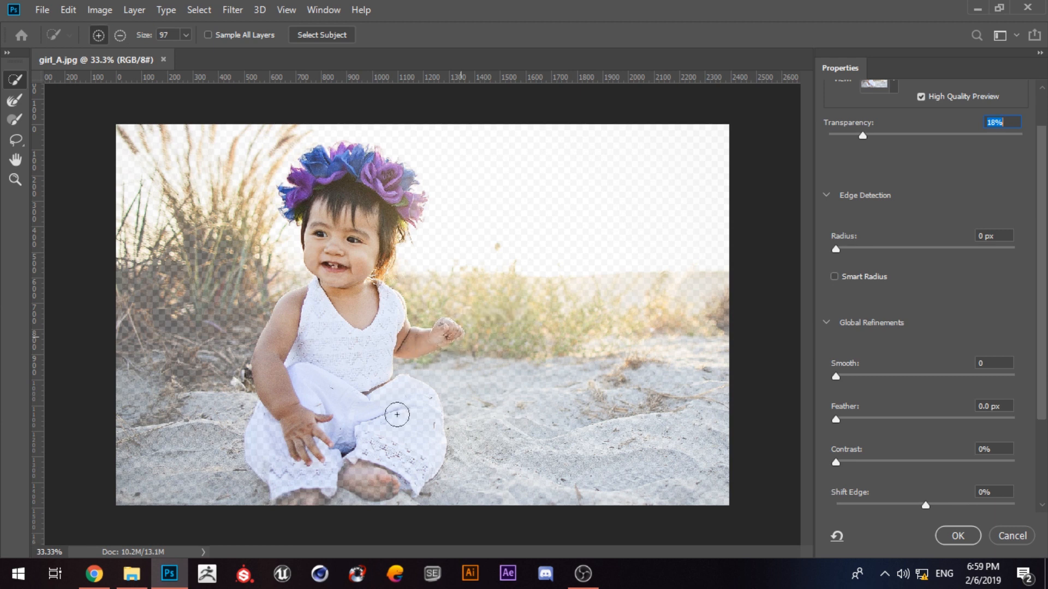
pyautogui.moveTo(285, 449)
pyautogui.mouseDown()
pyautogui.moveTo(284, 470)
pyautogui.moveTo(363, 483)
pyautogui.moveTo(290, 498)
pyautogui.mouseUp()
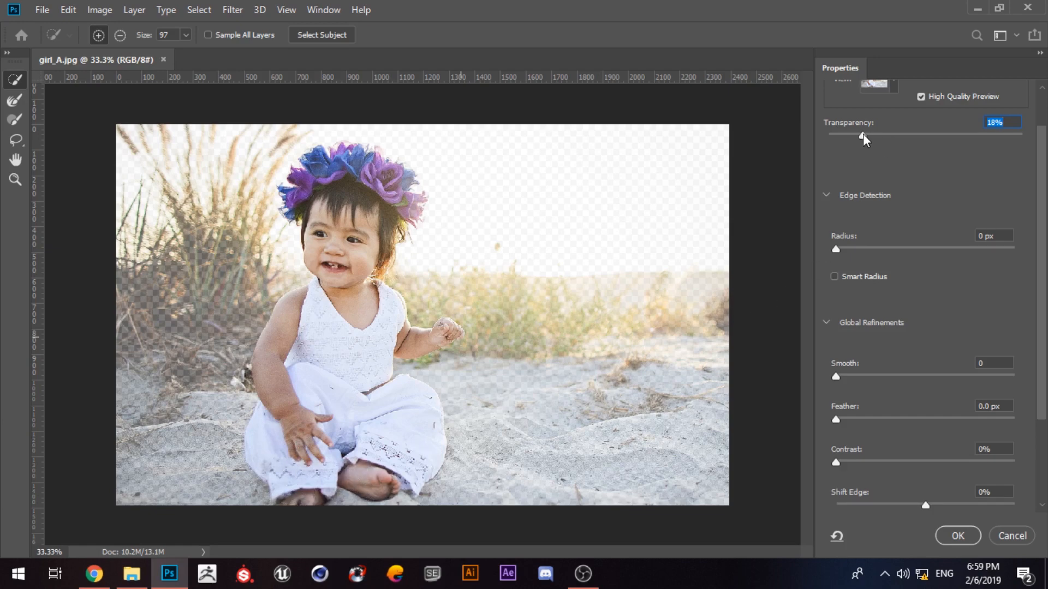
# Touch up the flower crown selection at 0% transparency and check the cutout at 43% and 100%.
pyautogui.moveTo(863, 133)
pyautogui.mouseDown()
pyautogui.moveTo(1015, 135)
pyautogui.moveTo(824, 144)
pyautogui.moveTo(1025, 140)
pyautogui.moveTo(898, 139)
pyautogui.moveTo(1017, 136)
pyautogui.moveTo(743, 158)
pyautogui.mouseUp()
pyautogui.moveTo(321, 166); pyautogui.dragTo(317, 163)
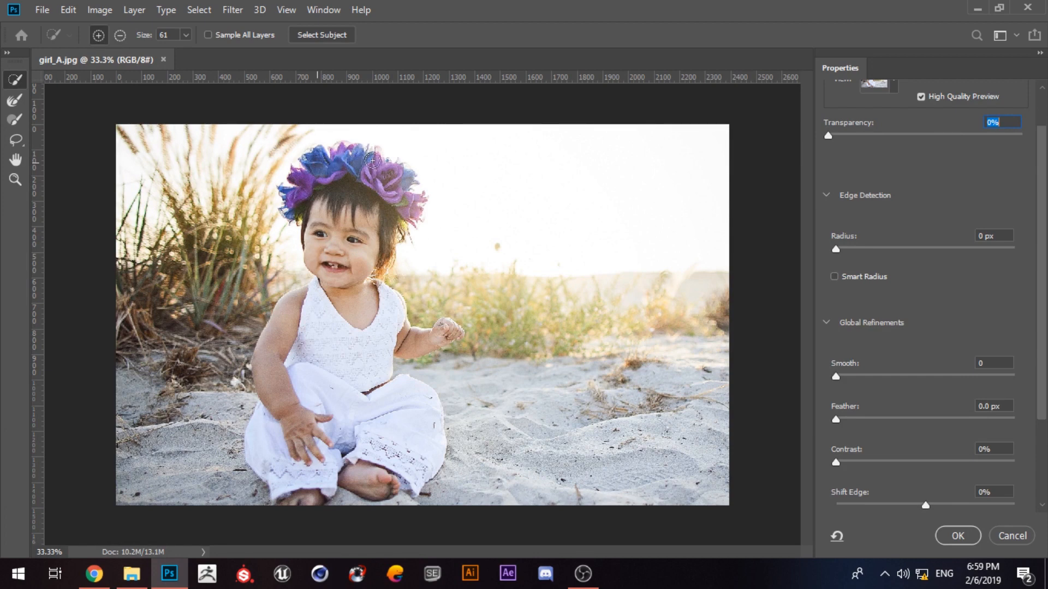
pyautogui.moveTo(876, 136); pyautogui.dragTo(913, 133)
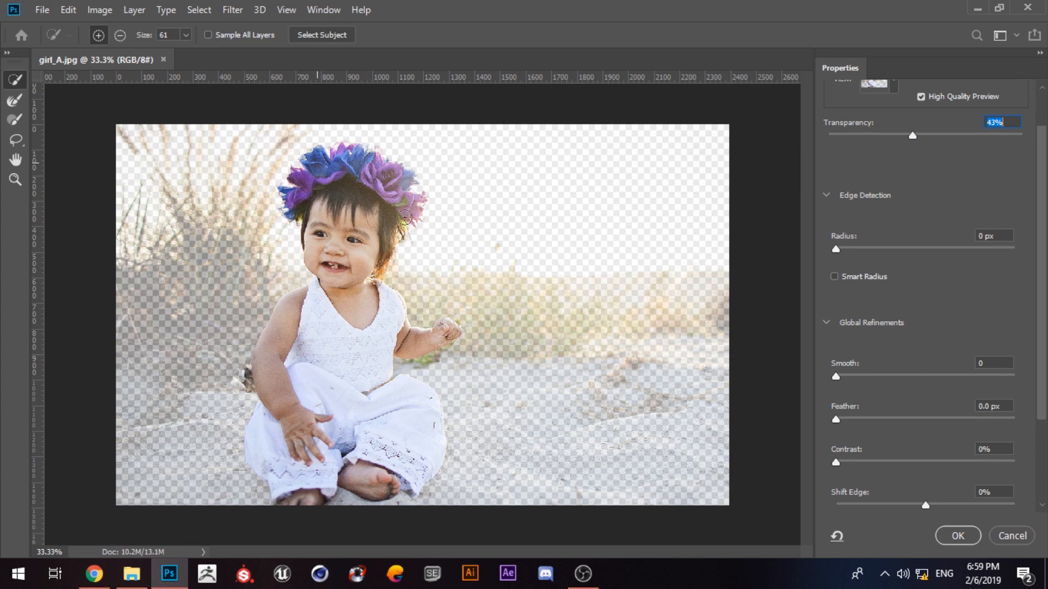
pyautogui.moveTo(939, 134); pyautogui.dragTo(1047, 143)
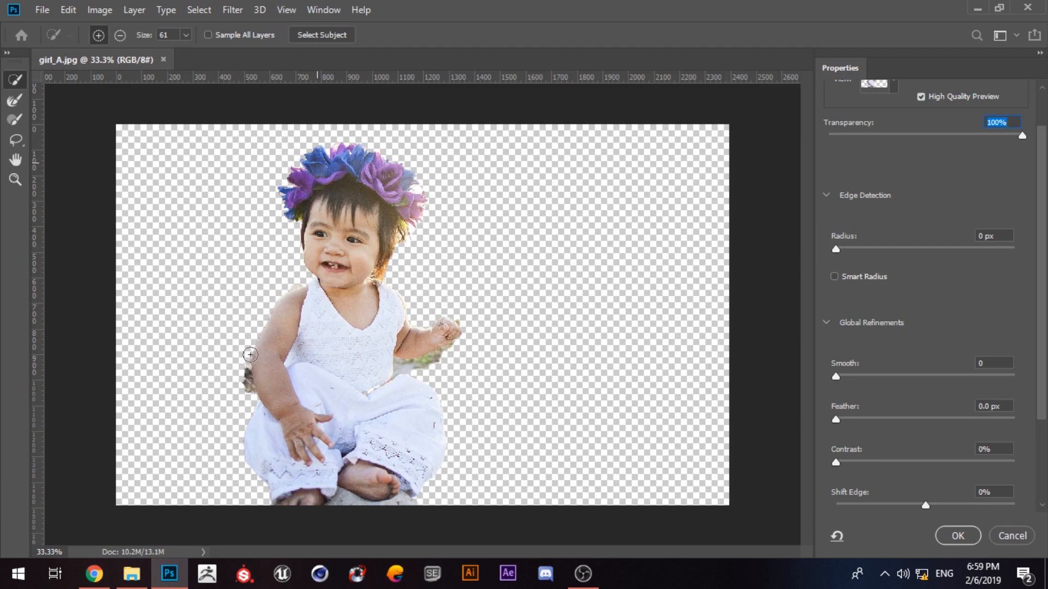
# Try subtracting the leftover background beneath the child's raised hand from the selection.
pyautogui.click(120, 35)
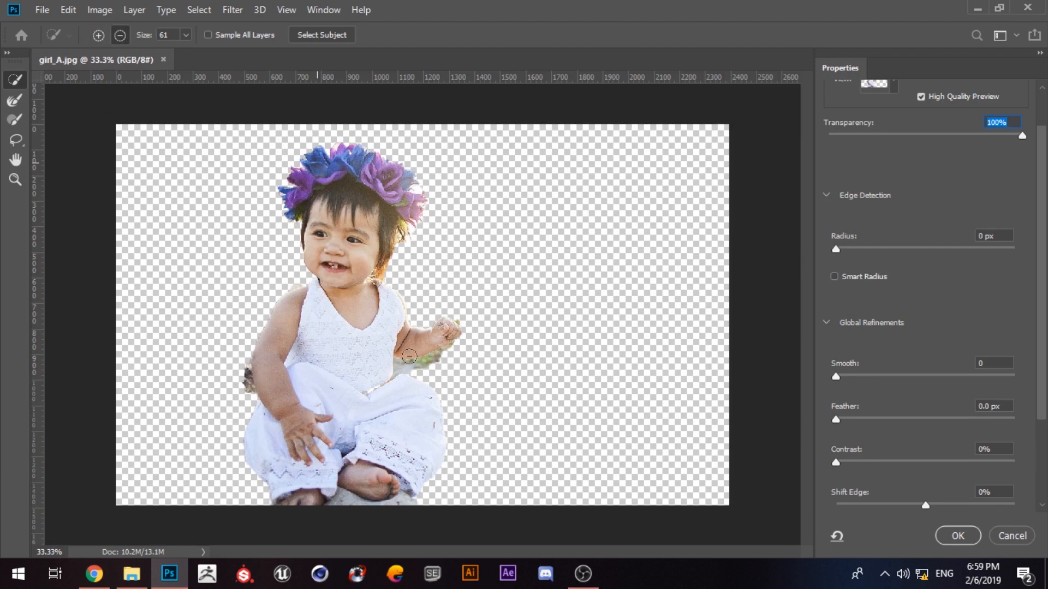
pyautogui.moveTo(428, 363)
pyautogui.mouseDown()
pyautogui.moveTo(402, 369)
pyautogui.moveTo(415, 370)
pyautogui.mouseUp()
pyautogui.hotkey('ctrl', 'z')
# Add the gap at the child's waist to the selection with the preview transparency at 40%.
pyautogui.click(905, 136)
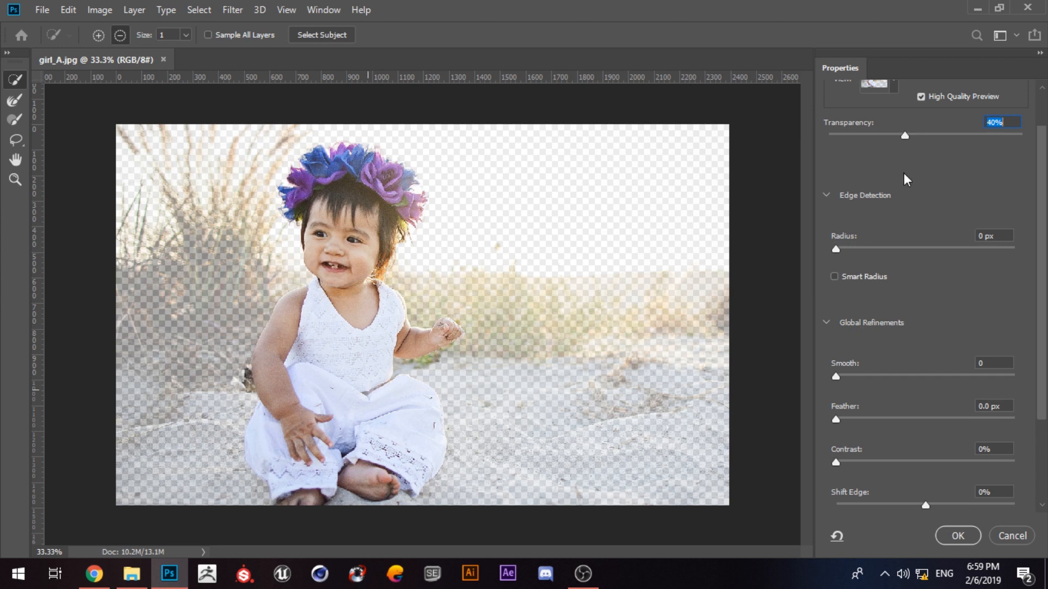
pyautogui.click(98, 35)
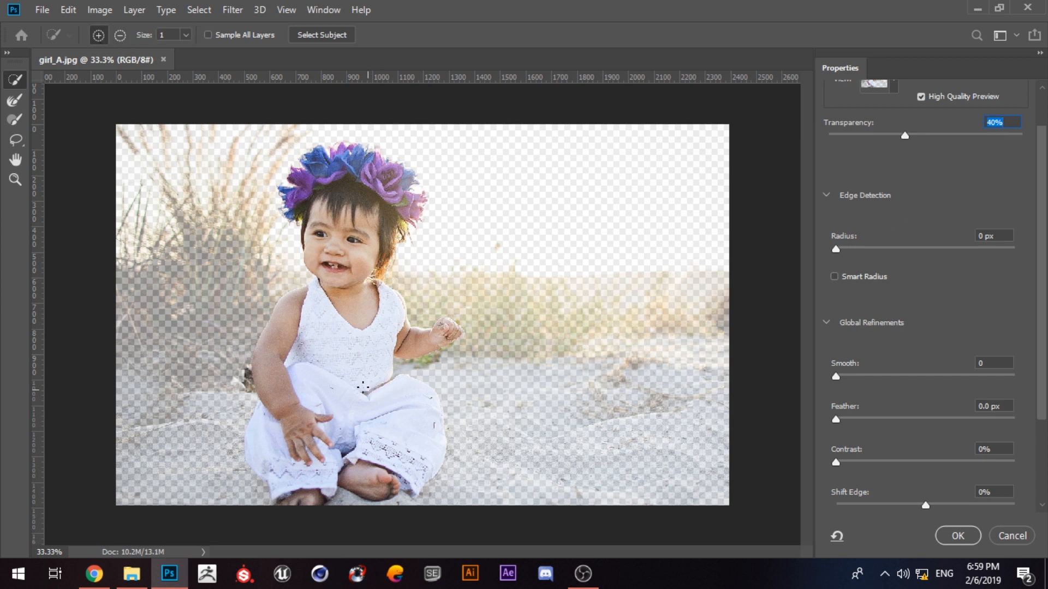
pyautogui.moveTo(385, 394); pyautogui.dragTo(401, 393)
# Subtract background remnants beneath the raised arm, beside the other elbow and by the feet, previewing at 0% and 100% transparency, and output the cutout.
pyautogui.moveTo(875, 140); pyautogui.dragTo(703, 173)
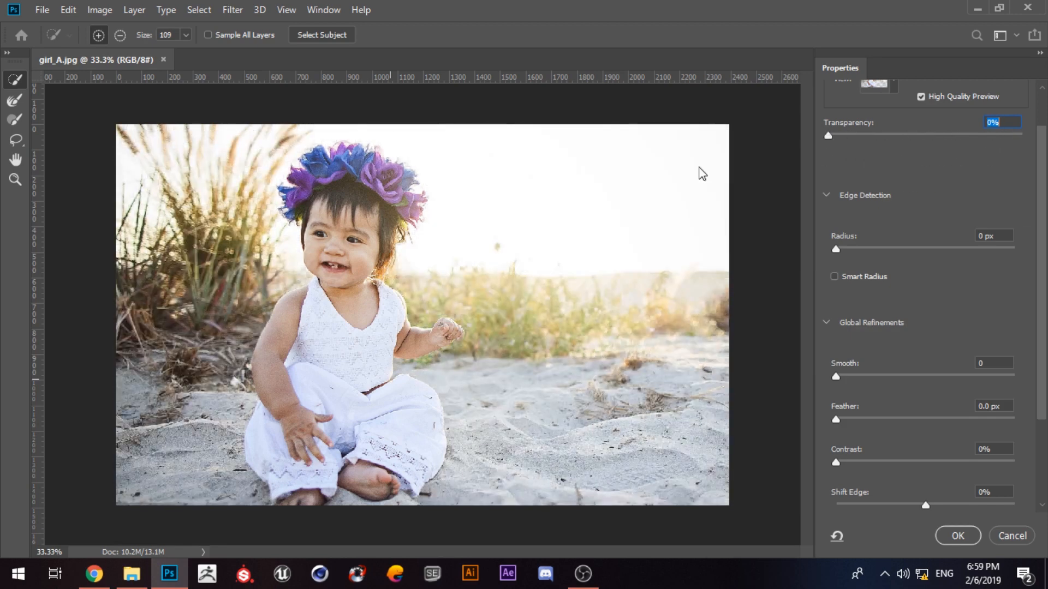
pyautogui.moveTo(378, 368); pyautogui.dragTo(414, 369)
pyautogui.click(121, 35)
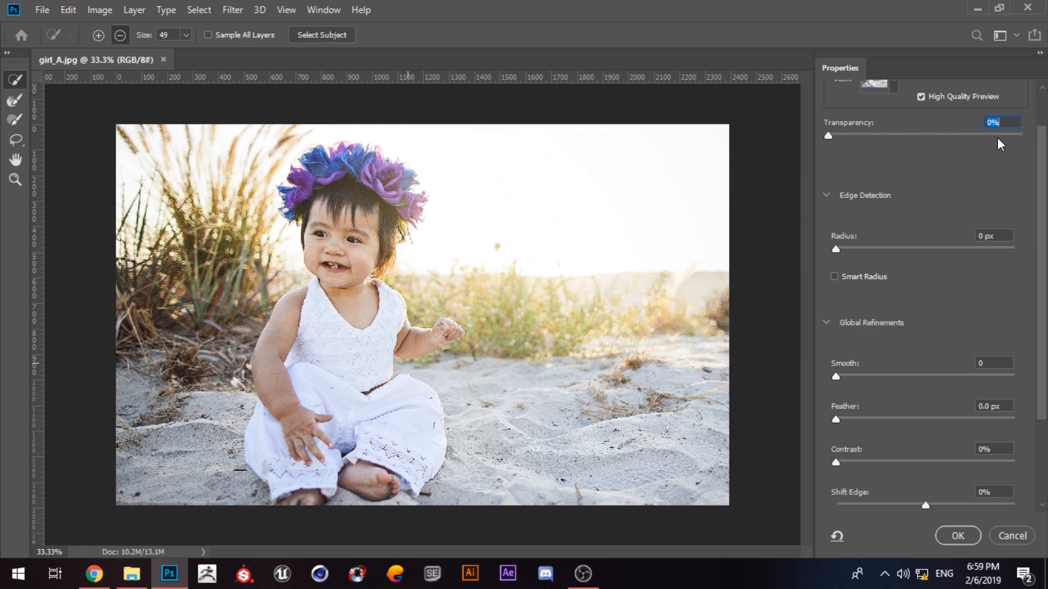
pyautogui.write('100')
pyautogui.press('Return')
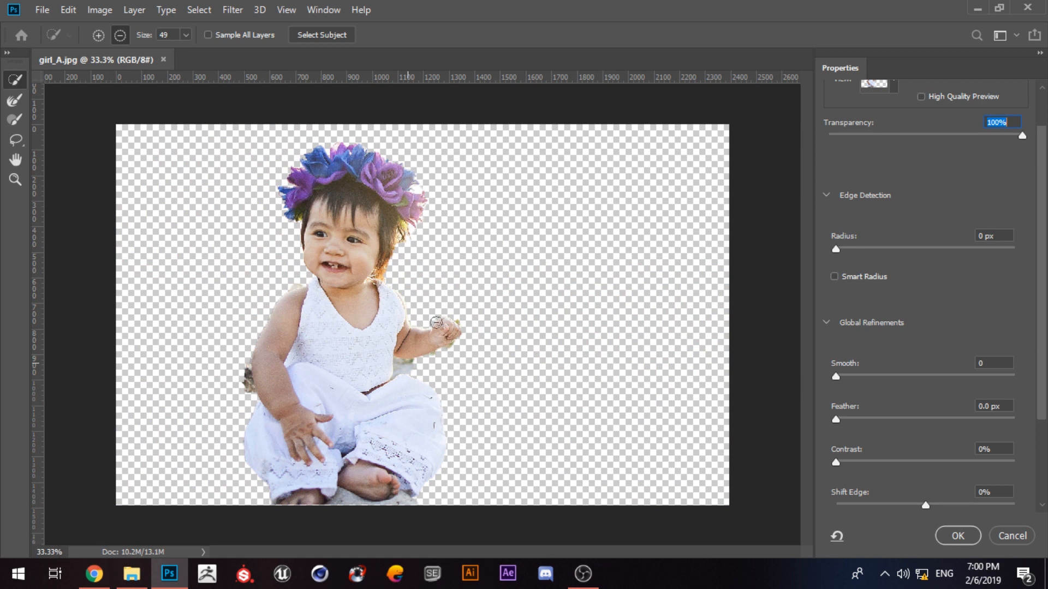
pyautogui.moveTo(399, 362); pyautogui.dragTo(402, 367)
pyautogui.moveTo(243, 381)
pyautogui.mouseDown()
pyautogui.moveTo(241, 404)
pyautogui.moveTo(256, 419)
pyautogui.moveTo(249, 382)
pyautogui.mouseUp()
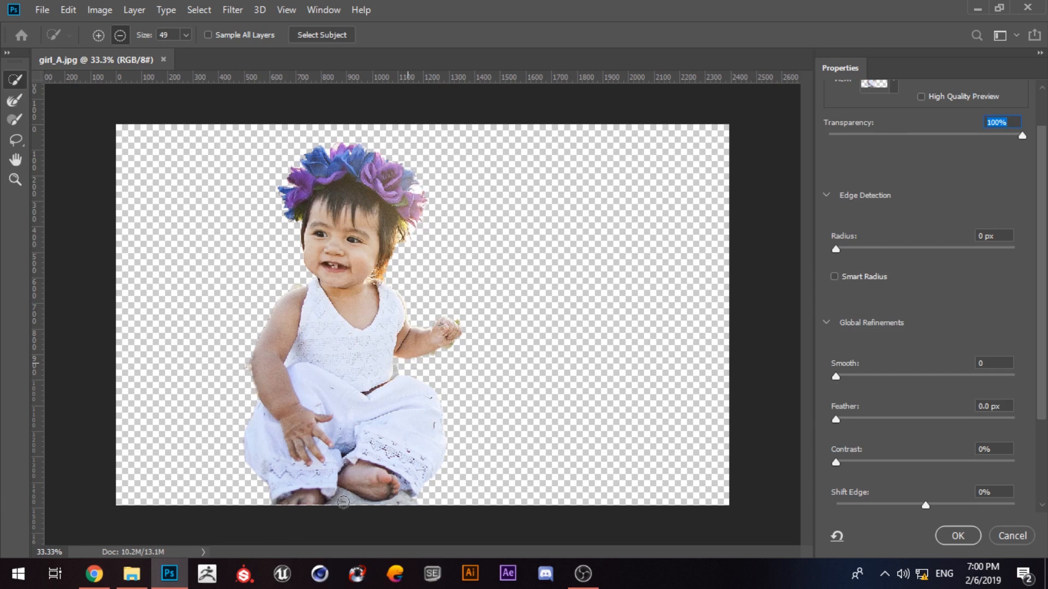
pyautogui.moveTo(343, 502); pyautogui.dragTo(354, 519)
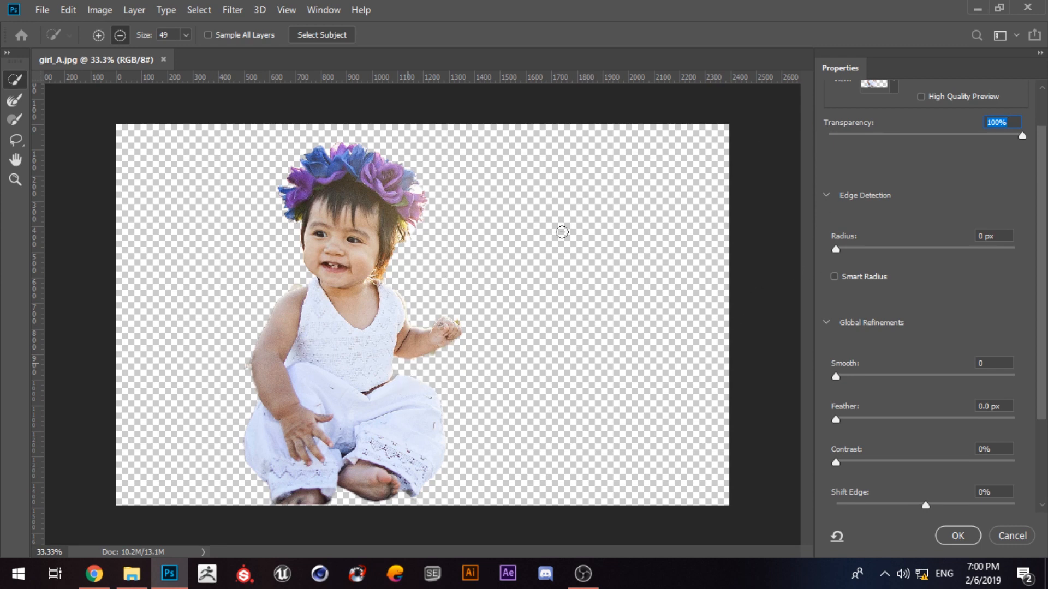
pyautogui.click(978, 543)
# Try the Clone Stamp and a healing brush on the background remnant between the child's top and trousers.
pyautogui.scroll(5, 342, 260)
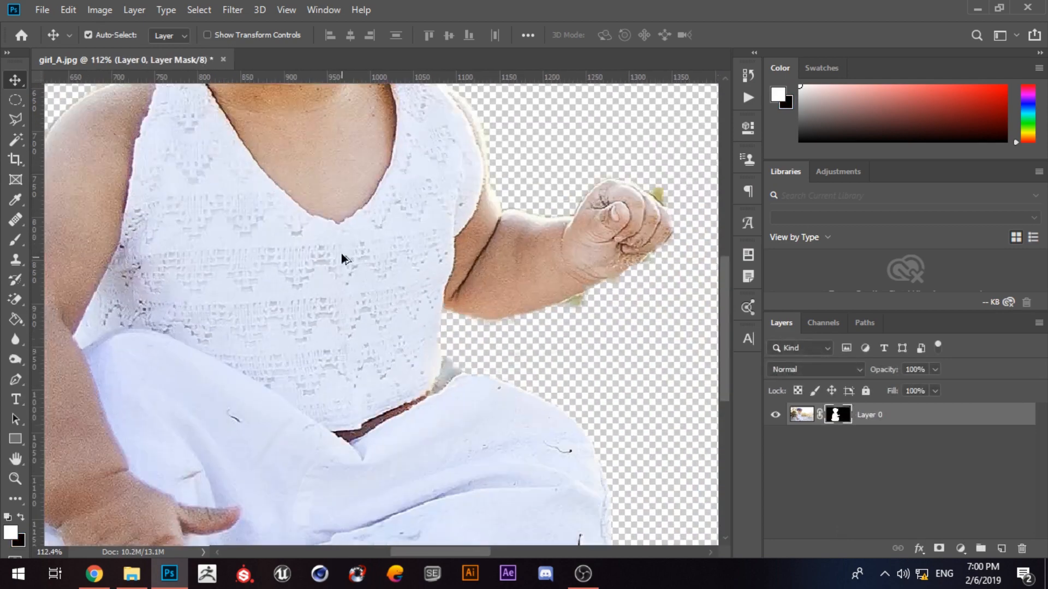
pyautogui.scroll(3, 591, 290)
pyautogui.scroll(-4, 355, 349)
pyautogui.scroll(3, 335, 394)
pyautogui.scroll(3, 339, 406)
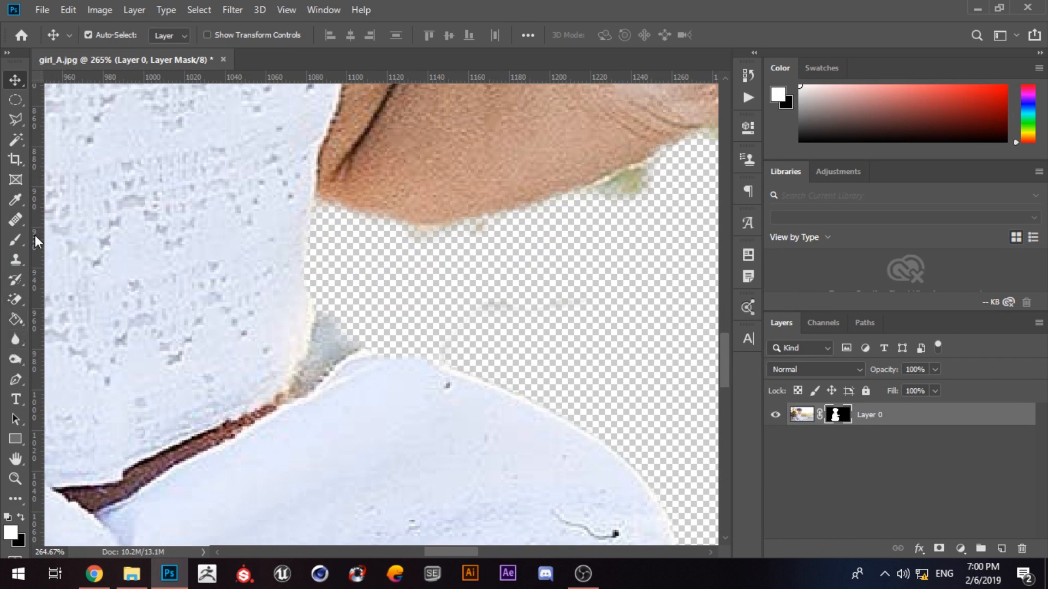
pyautogui.press('s')
pyautogui.keyDown('alt'); pyautogui.rightClick(300, 335); pyautogui.keyUp('alt')
pyautogui.keyDown('alt'); pyautogui.rightClick(330, 322); pyautogui.keyUp('alt')
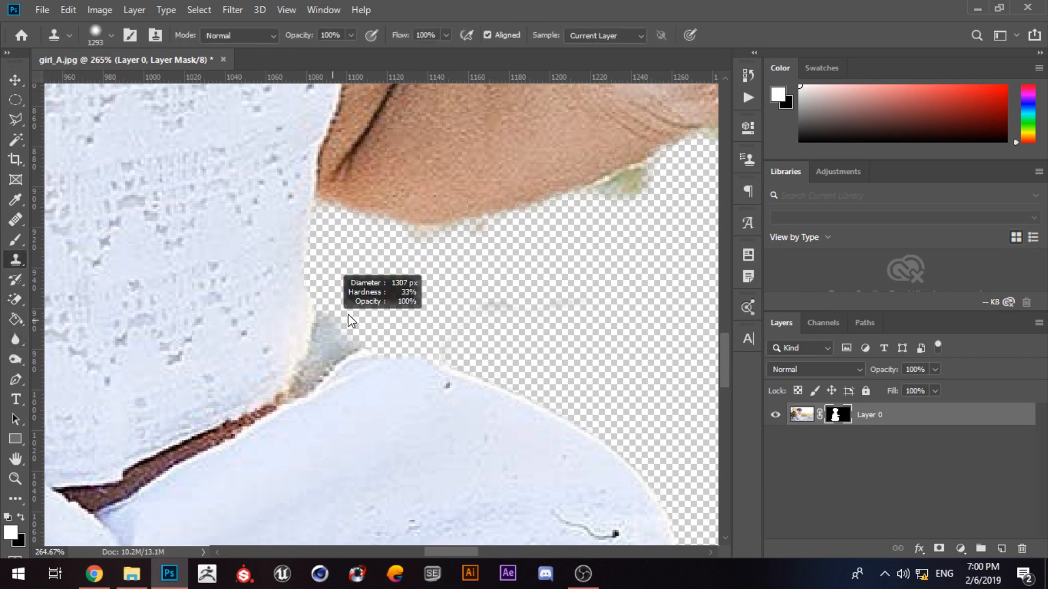
pyautogui.click(12, 217)
pyautogui.keyDown('alt'); pyautogui.rightClick(344, 347); pyautogui.keyUp('alt')
pyautogui.click(322, 349)
pyautogui.click(507, 224)
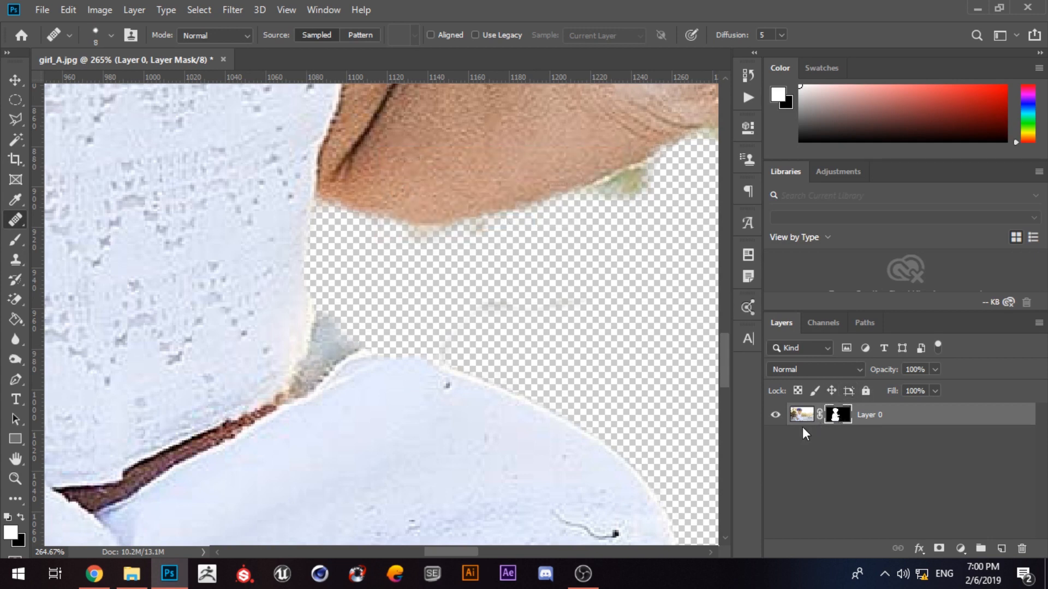
pyautogui.click(322, 353)
pyautogui.click(507, 223)
# Paint black on the layer mask with a 14 px brush over the remnants by the waist and beneath the forearm.
pyautogui.press('b')
pyautogui.keyDown('alt'); pyautogui.rightClick(472, 319); pyautogui.keyUp('alt')
pyautogui.keyDown('alt'); pyautogui.rightClick(354, 331); pyautogui.keyUp('alt')
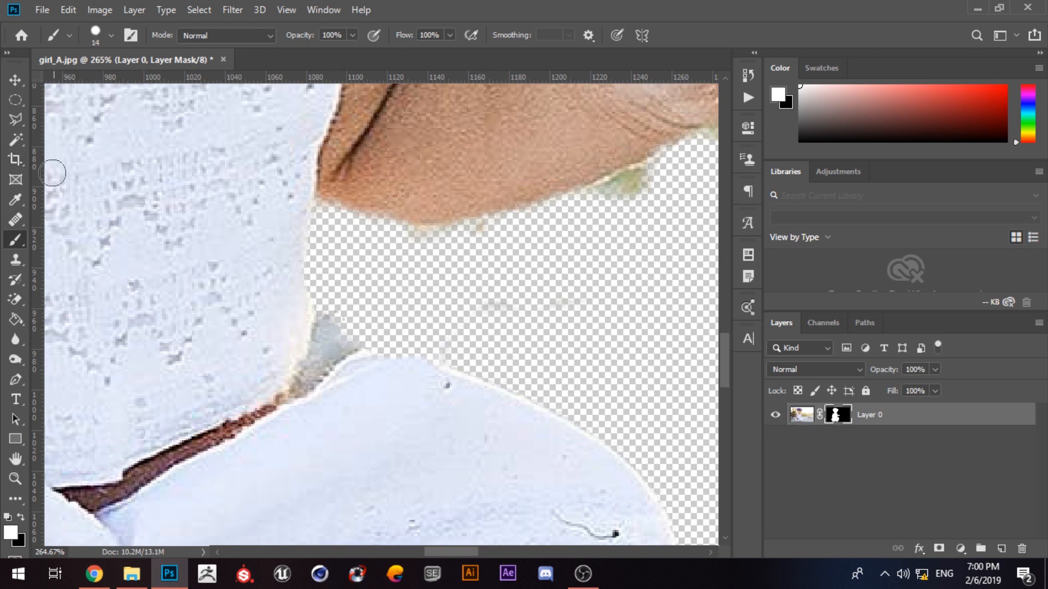
pyautogui.click(21, 517)
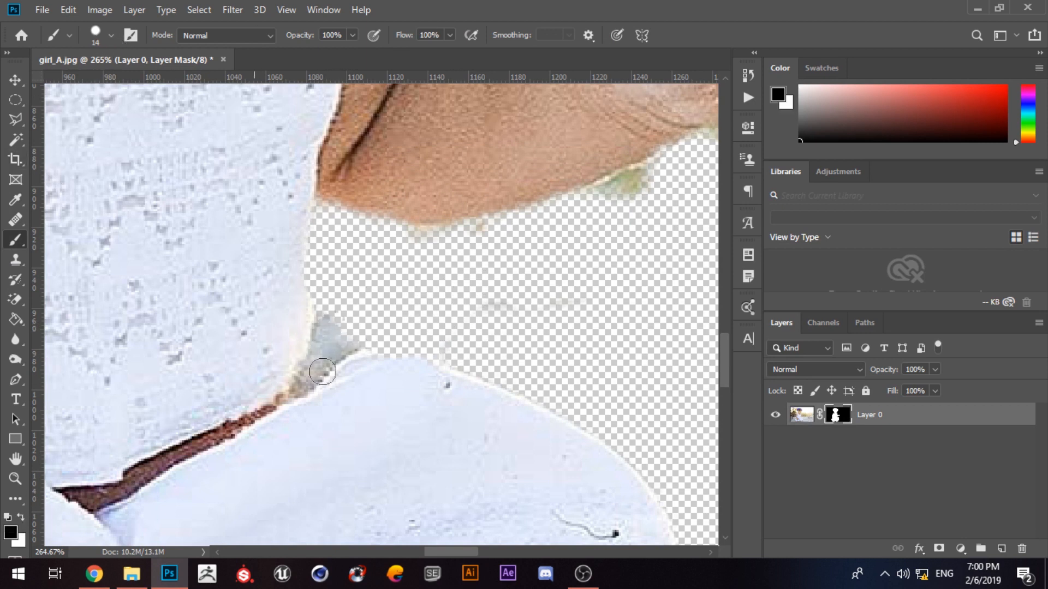
pyautogui.moveTo(322, 350)
pyautogui.mouseDown()
pyautogui.moveTo(334, 358)
pyautogui.moveTo(342, 328)
pyautogui.moveTo(352, 340)
pyautogui.mouseUp()
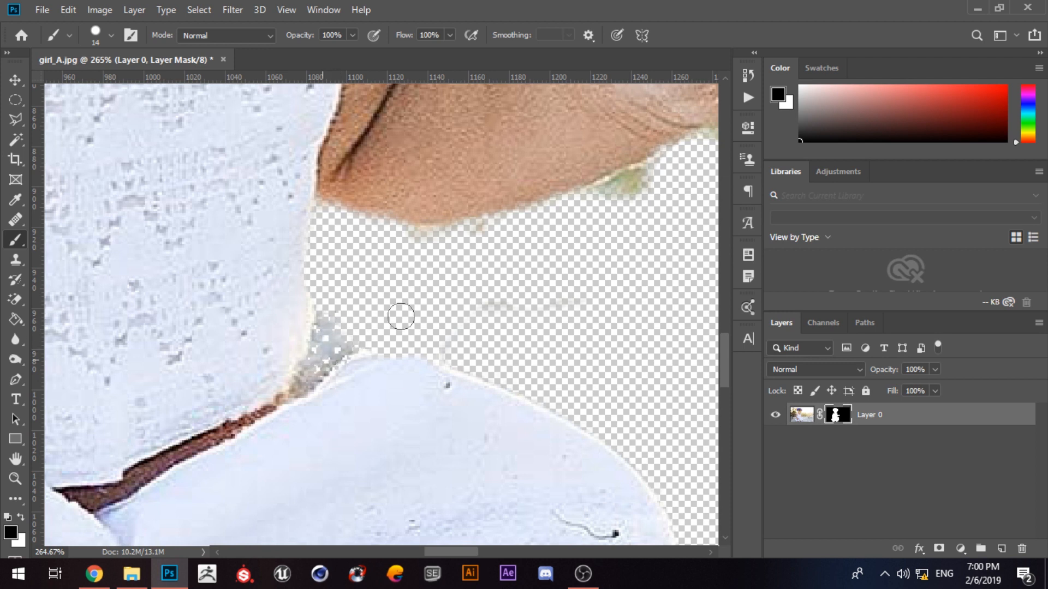
pyautogui.scroll(1, 309, 402)
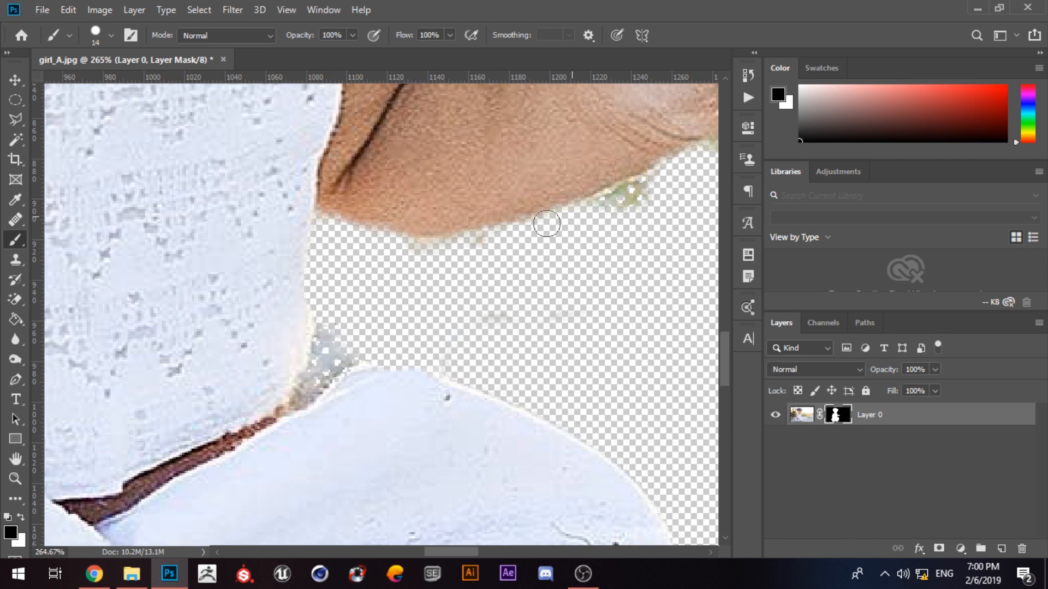
# Switch to the Soft Round brush preset and mask out the remaining background beneath the forearm and beside the waist.
pyautogui.moveTo(459, 290); pyautogui.dragTo(488, 298)
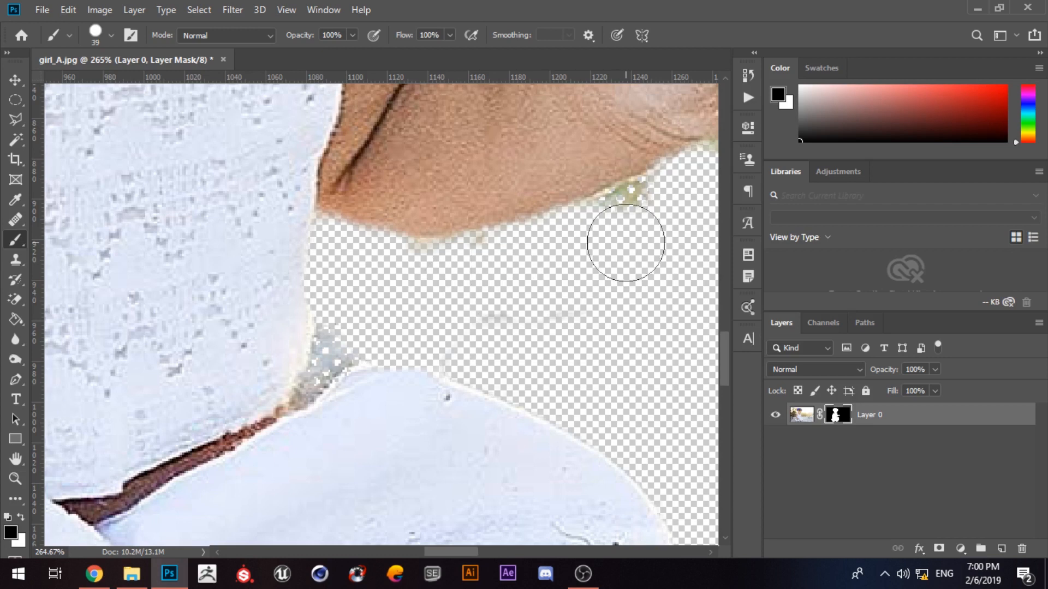
pyautogui.click(111, 36)
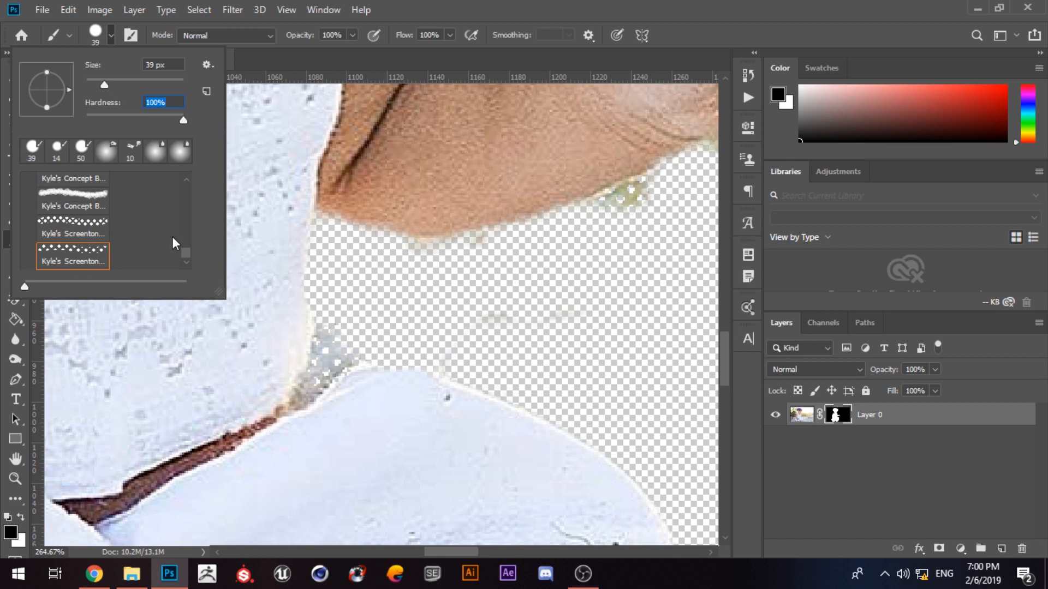
pyautogui.moveTo(187, 252); pyautogui.dragTo(190, 174)
pyautogui.click(73, 207)
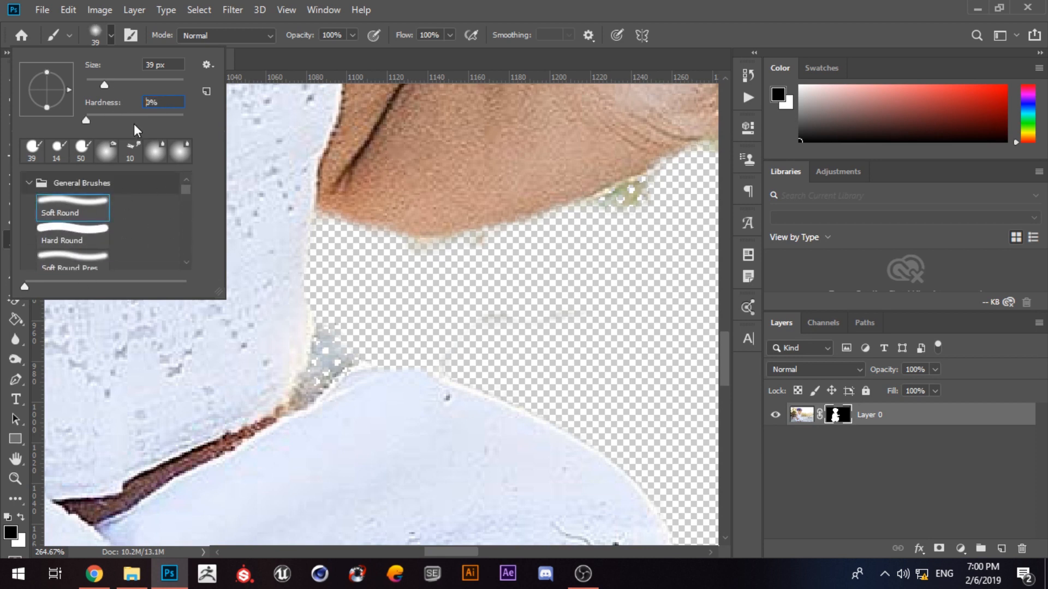
pyautogui.moveTo(598, 240)
pyautogui.mouseDown()
pyautogui.moveTo(652, 220)
pyautogui.moveTo(618, 235)
pyautogui.mouseUp()
pyautogui.moveTo(453, 285)
pyautogui.mouseDown()
pyautogui.moveTo(335, 328)
pyautogui.moveTo(379, 323)
pyautogui.moveTo(344, 348)
pyautogui.mouseUp()
# Mask out the green background remnant beside the child's fist with a 19 px brush.
pyautogui.moveTo(457, 552); pyautogui.dragTo(478, 557)
pyautogui.moveTo(720, 373); pyautogui.dragTo(720, 336)
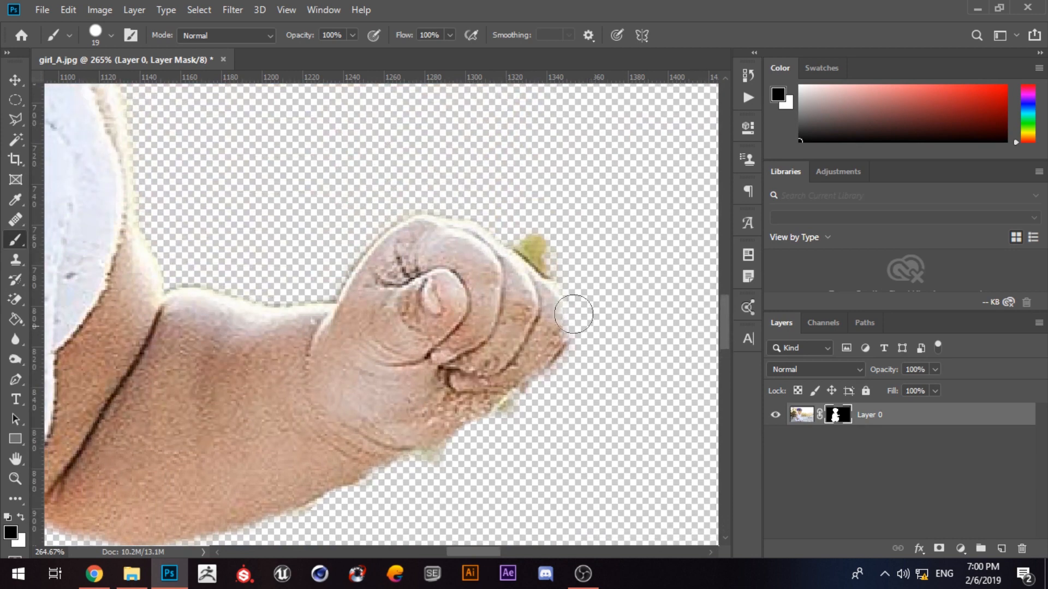
pyautogui.moveTo(535, 239); pyautogui.dragTo(547, 267)
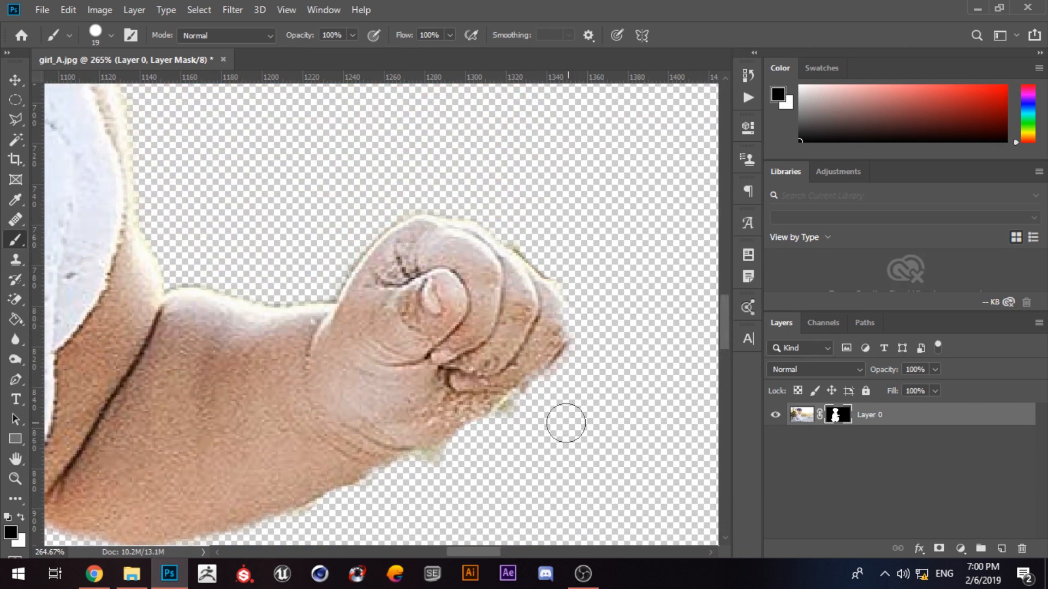
pyautogui.scroll(-8, 492, 294)
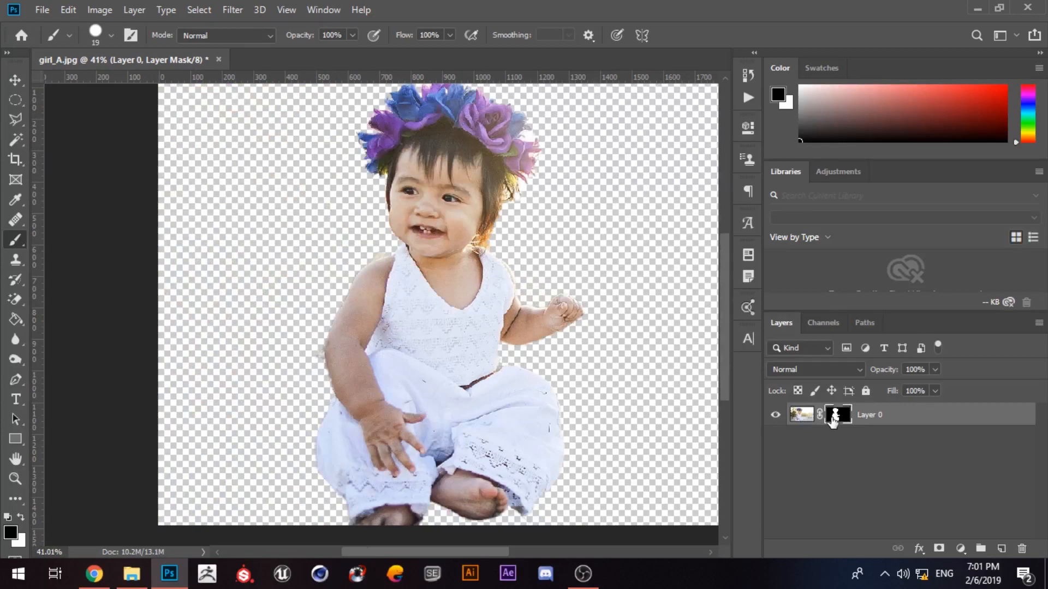
# Delete the layer mask from Layer 0.
pyautogui.hotkey('ctrl', '2')
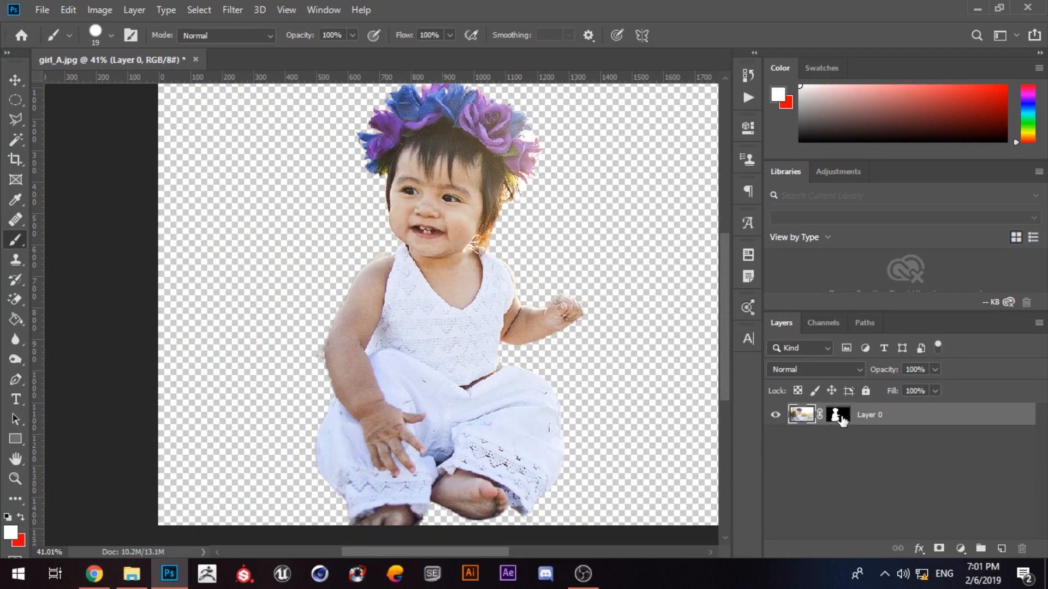
pyautogui.click(841, 416)
pyautogui.rightClick(842, 418)
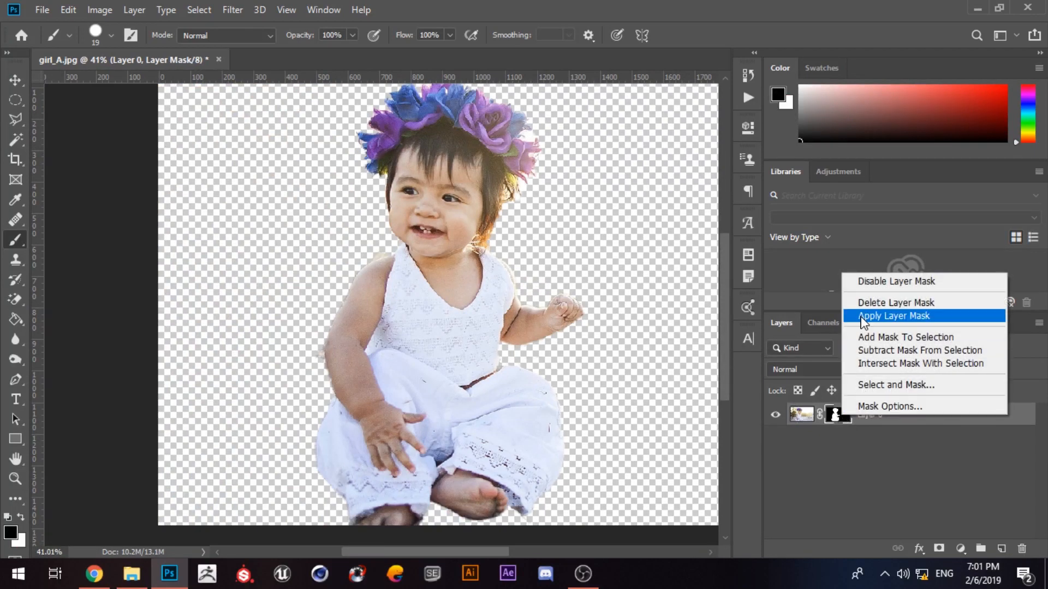
pyautogui.click(887, 299)
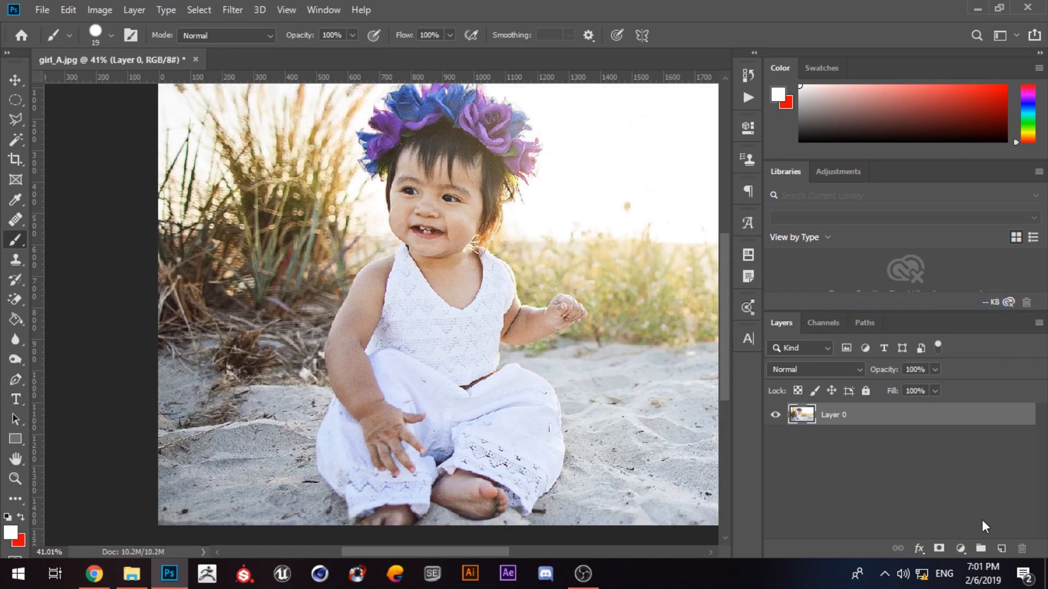
# Add a blank layer mask to Layer 0, test a 180 px black stroke across the background beside the child, and undo both.
pyautogui.click(938, 549)
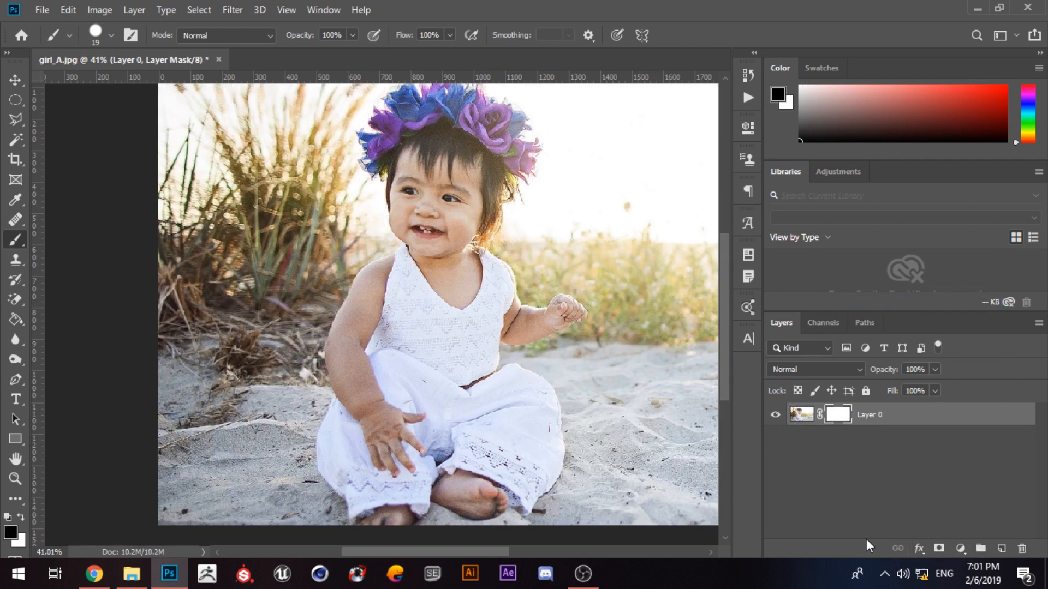
pyautogui.moveTo(354, 278); pyautogui.dragTo(306, 309)
pyautogui.hotkey('ctrl', 'z')
pyautogui.keyDown('alt'); pyautogui.moveTo(313, 270); pyautogui.dragTo(343, 271); pyautogui.keyUp('alt')
pyautogui.moveTo(345, 233)
pyautogui.mouseDown()
pyautogui.moveTo(325, 259)
pyautogui.moveTo(261, 333)
pyautogui.moveTo(168, 486)
pyautogui.mouseUp()
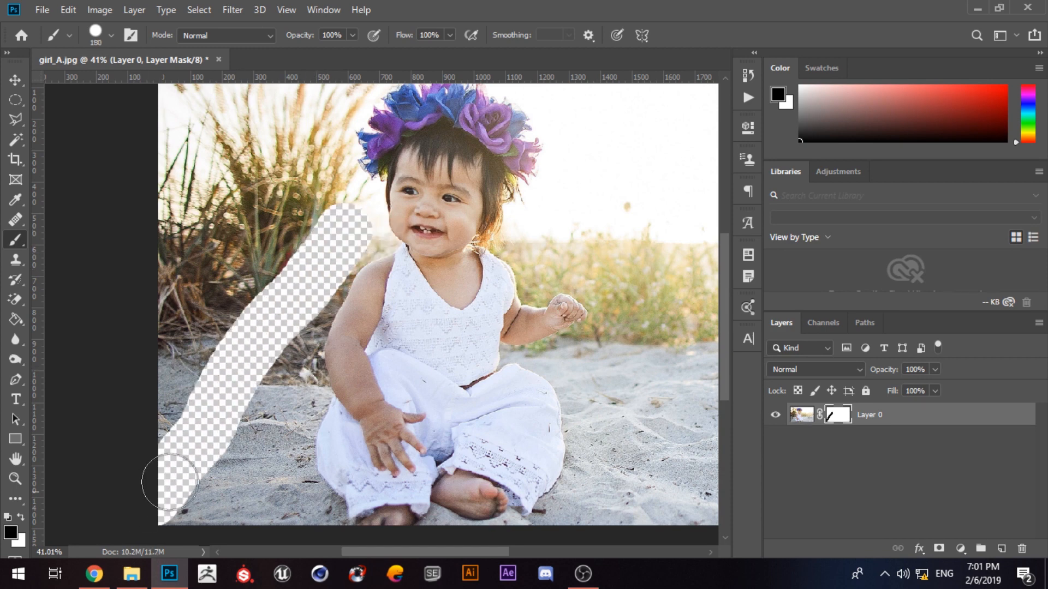
pyautogui.hotkey('ctrl', 'z')
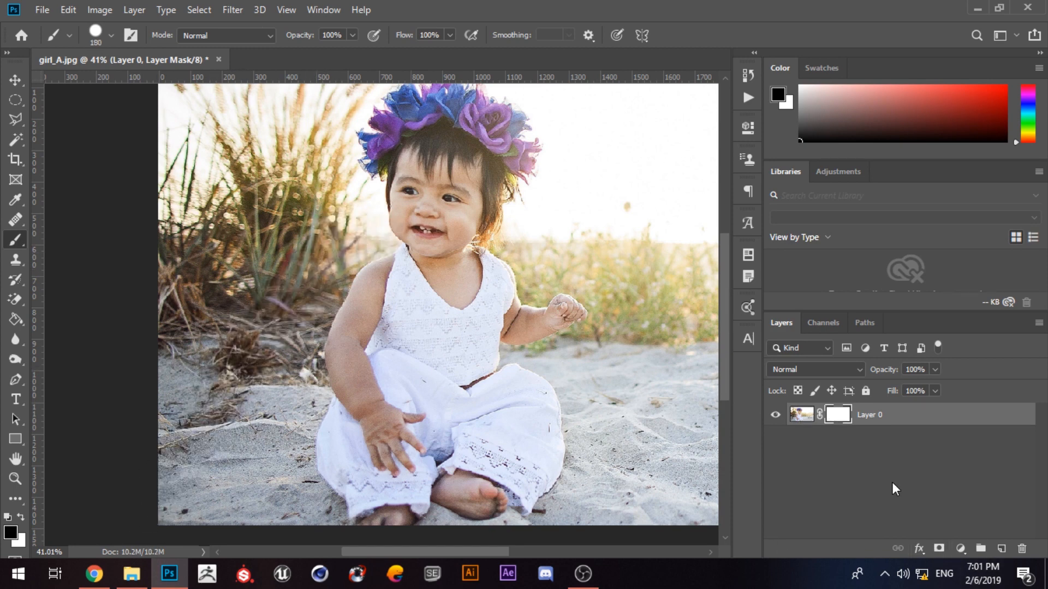
pyautogui.hotkey('ctrl', 'z')
# Reopen Select and Mask, set the preview transparency to 45%, and add the child's face and flower crown to the selection.
pyautogui.click(199, 10)
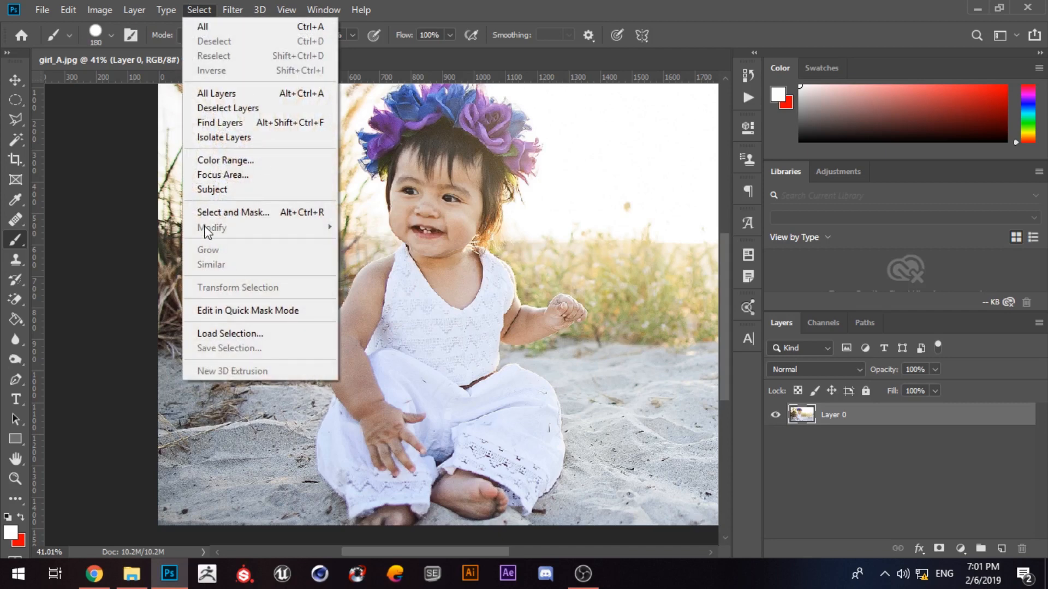
pyautogui.click(260, 214)
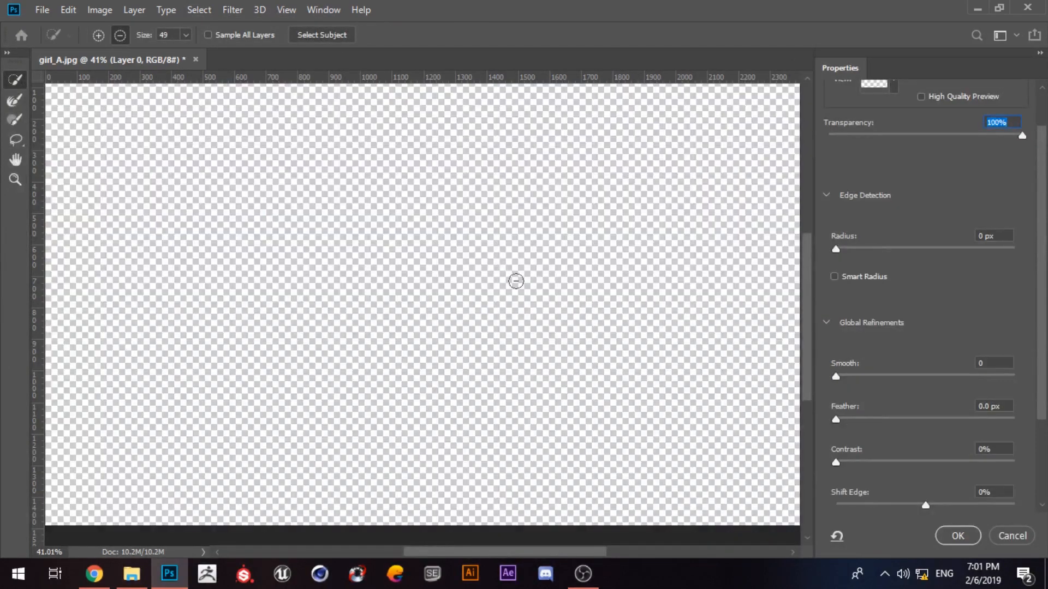
pyautogui.click(915, 134)
pyautogui.moveTo(333, 200); pyautogui.dragTo(321, 170)
pyautogui.moveTo(246, 103)
pyautogui.mouseDown()
pyautogui.moveTo(308, 124)
pyautogui.moveTo(327, 115)
pyautogui.moveTo(297, 104)
pyautogui.moveTo(352, 105)
pyautogui.moveTo(410, 170)
pyautogui.mouseUp()
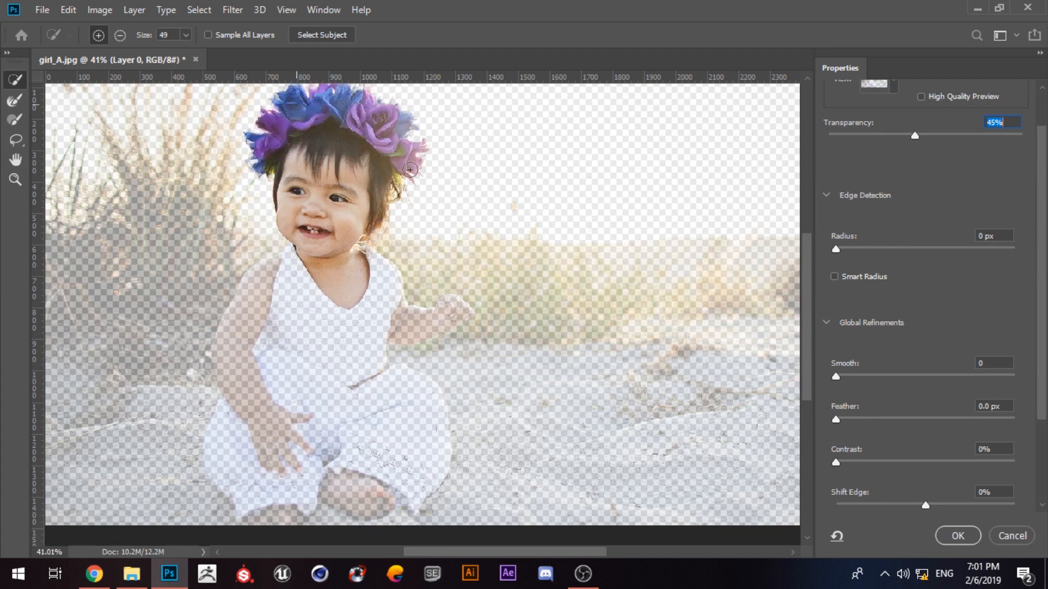
# Add the child's remaining hair, top, arms, trousers and feet to the selection, including the raised hand.
pyautogui.moveTo(378, 229); pyautogui.dragTo(382, 226)
pyautogui.moveTo(372, 300)
pyautogui.mouseDown()
pyautogui.moveTo(273, 293)
pyautogui.moveTo(258, 304)
pyautogui.moveTo(255, 391)
pyautogui.mouseUp()
pyautogui.moveTo(255, 453)
pyautogui.mouseDown()
pyautogui.moveTo(283, 516)
pyautogui.moveTo(311, 513)
pyautogui.moveTo(376, 493)
pyautogui.moveTo(412, 428)
pyautogui.mouseUp()
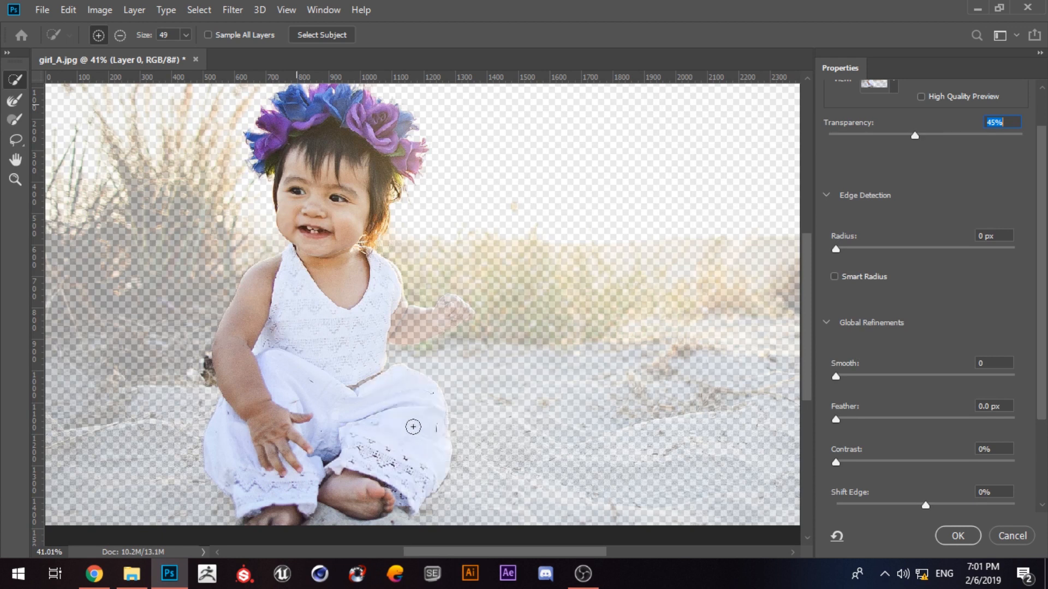
pyautogui.moveTo(359, 382)
pyautogui.mouseDown()
pyautogui.moveTo(449, 333)
pyautogui.moveTo(456, 312)
pyautogui.mouseUp()
pyautogui.moveTo(391, 310); pyautogui.dragTo(385, 311)
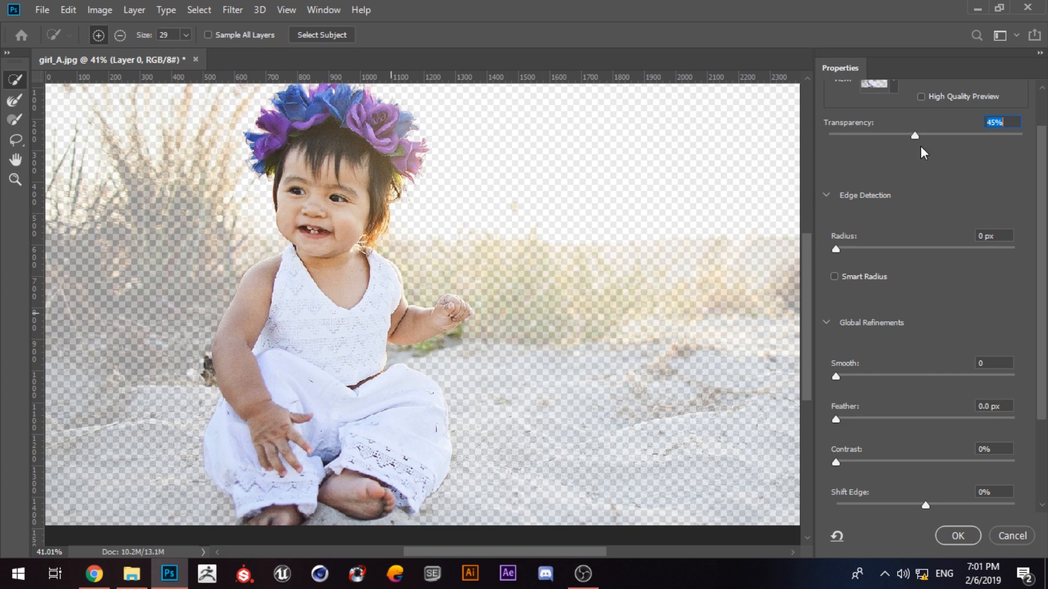
# Subtract the leftover background around the raised hand, elbow and feet at 100% preview transparency, and apply the cutout as a layer mask.
pyautogui.moveTo(993, 134); pyautogui.dragTo(1022, 134)
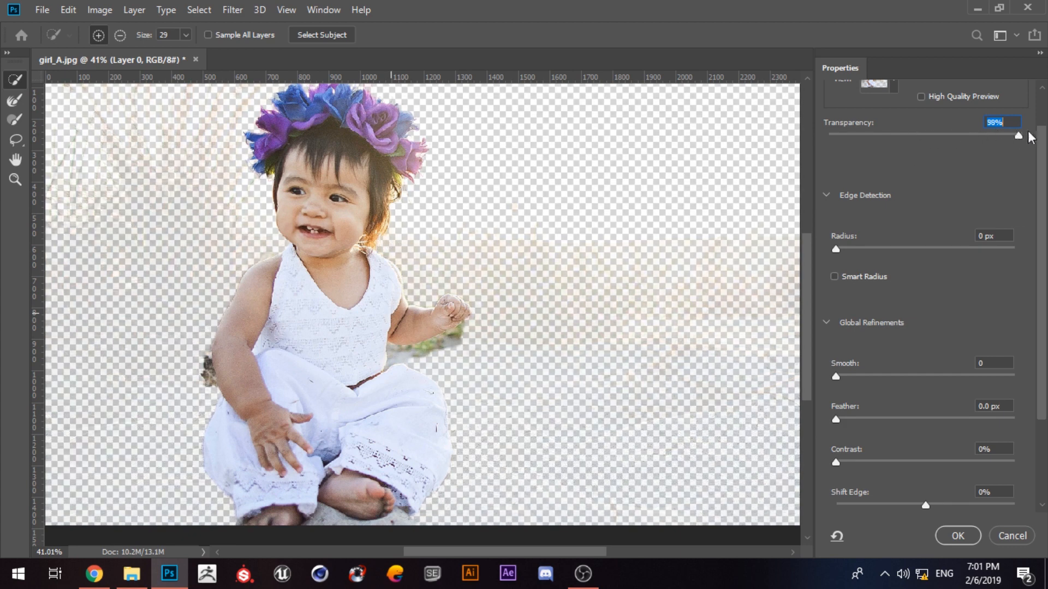
pyautogui.press('alt')
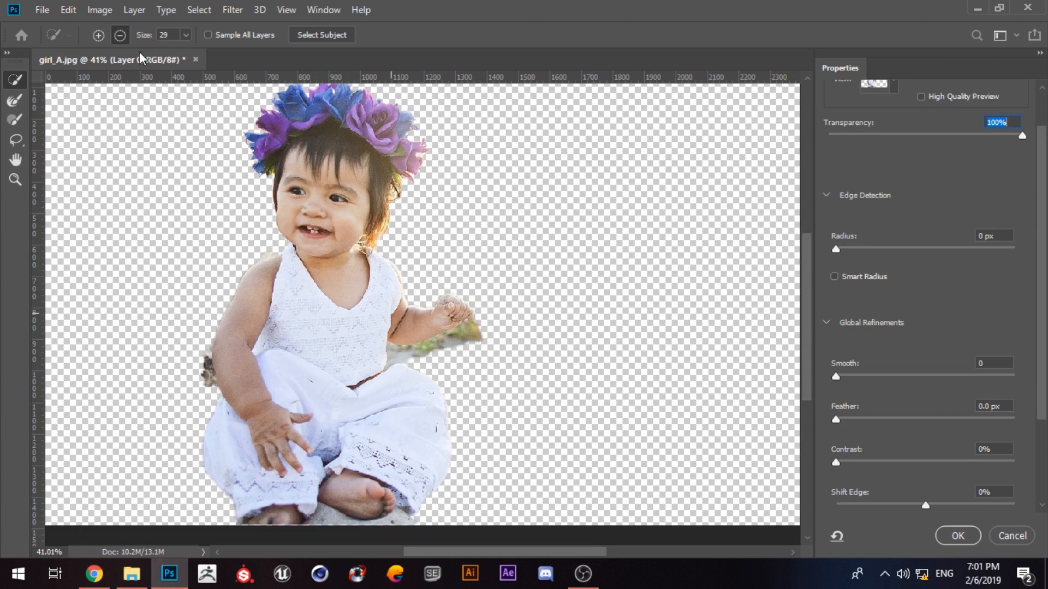
pyautogui.moveTo(462, 339)
pyautogui.mouseDown()
pyautogui.moveTo(392, 360)
pyautogui.moveTo(400, 351)
pyautogui.mouseUp()
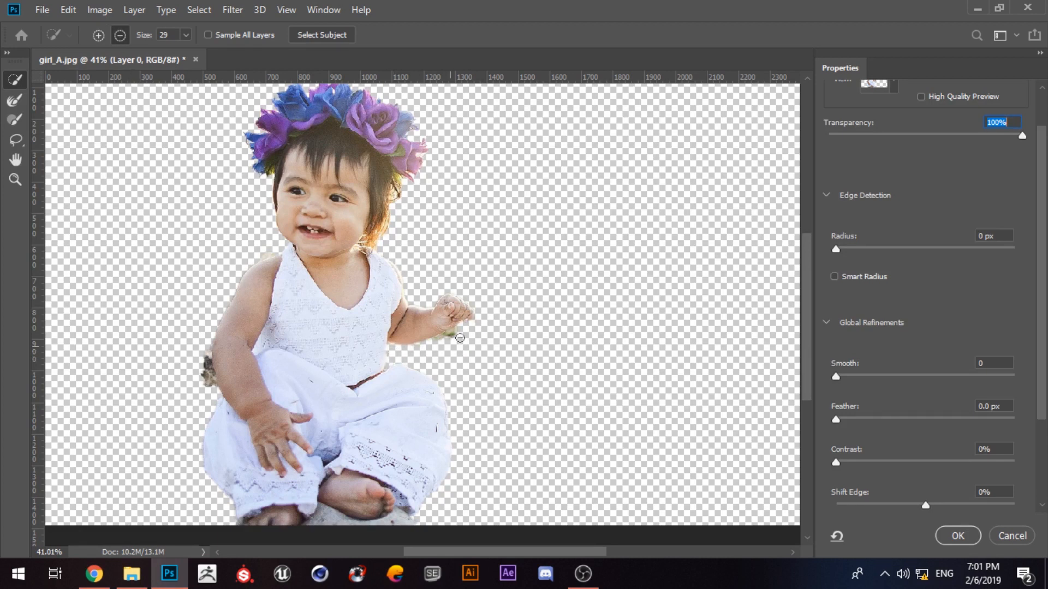
pyautogui.moveTo(206, 383); pyautogui.dragTo(201, 361)
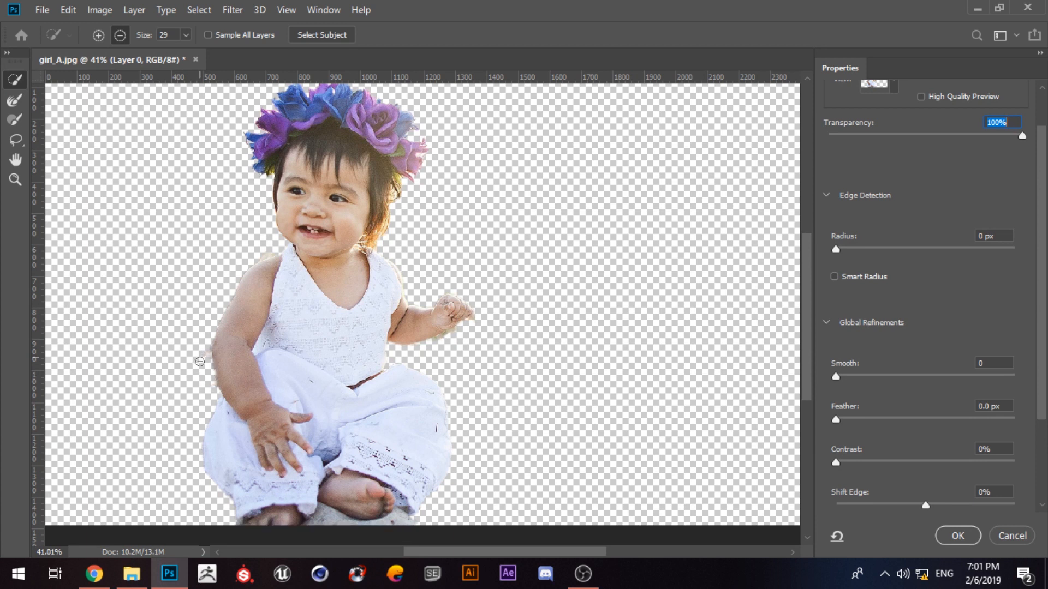
pyautogui.moveTo(331, 521); pyautogui.dragTo(439, 536)
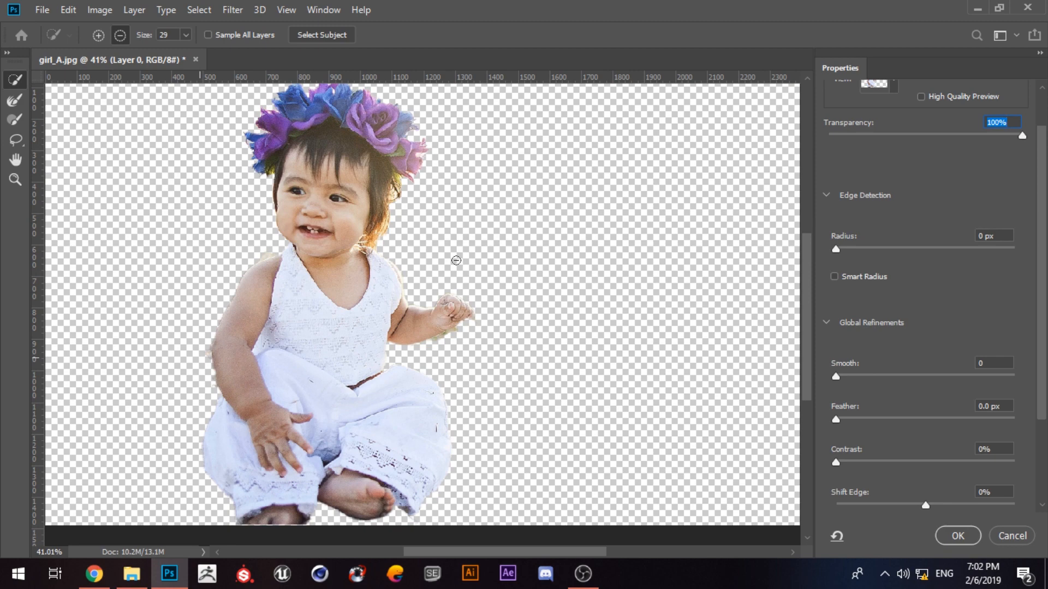
pyautogui.click(957, 536)
# Paint black on the layer mask with a 13 px brush to hide background remnants under the raised forearm and beside the fingers.
pyautogui.scroll(5, 375, 225)
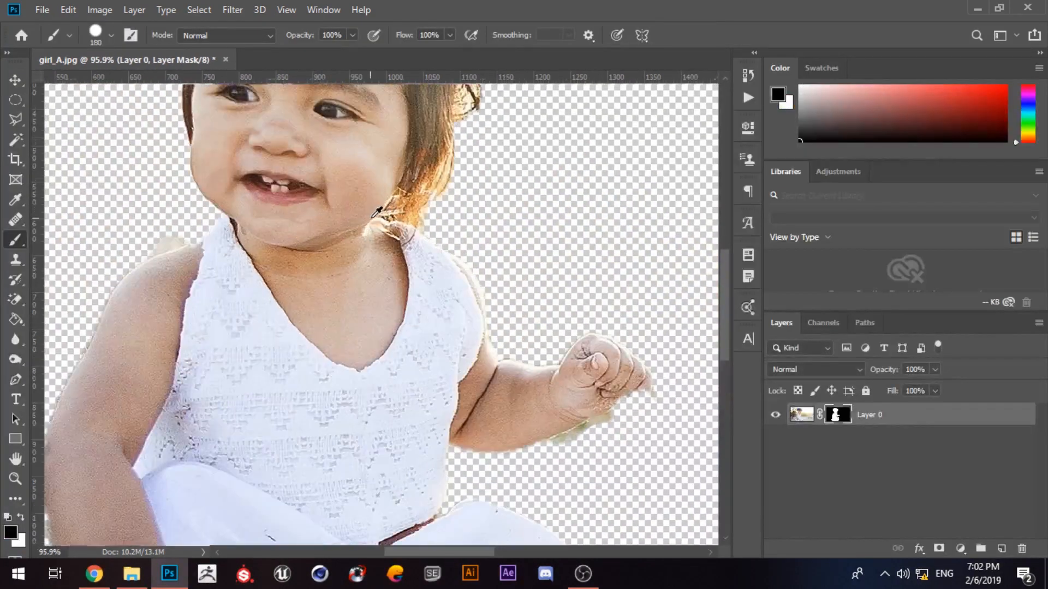
pyautogui.scroll(-6, 375, 225)
pyautogui.scroll(6, 460, 295)
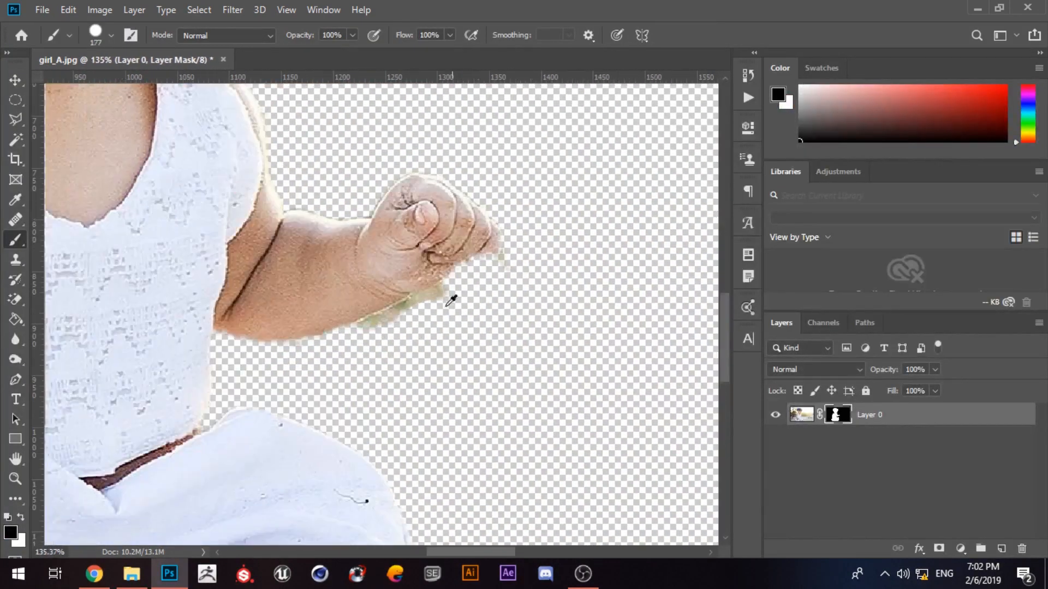
pyautogui.moveTo(482, 308)
pyautogui.mouseDown()
pyautogui.moveTo(470, 320)
pyautogui.moveTo(326, 325)
pyautogui.moveTo(395, 318)
pyautogui.moveTo(442, 287)
pyautogui.moveTo(281, 363)
pyautogui.mouseUp()
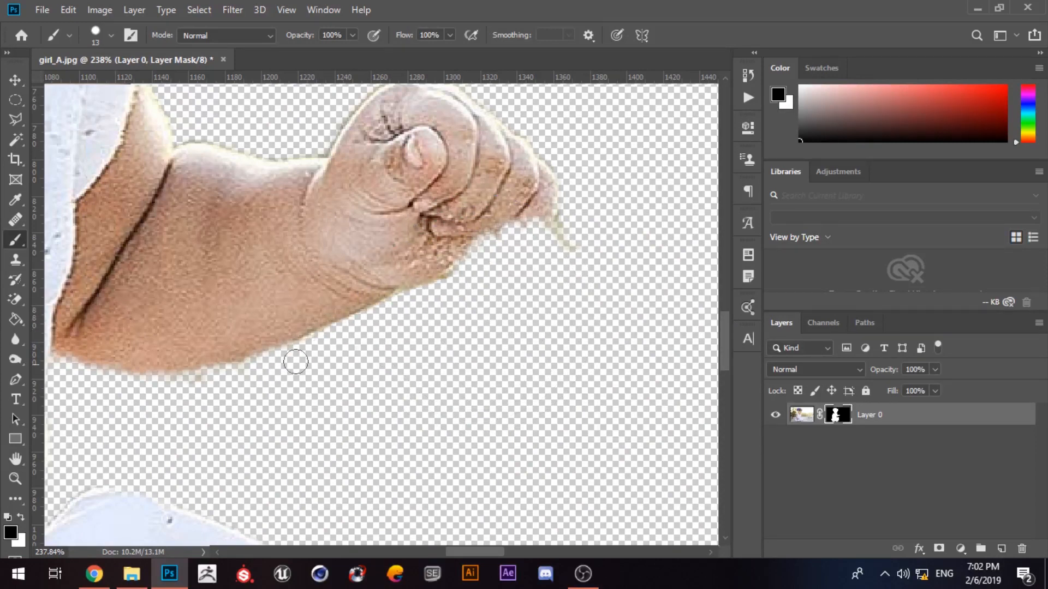
pyautogui.moveTo(545, 250)
pyautogui.mouseDown()
pyautogui.moveTo(585, 213)
pyautogui.moveTo(548, 232)
pyautogui.mouseUp()
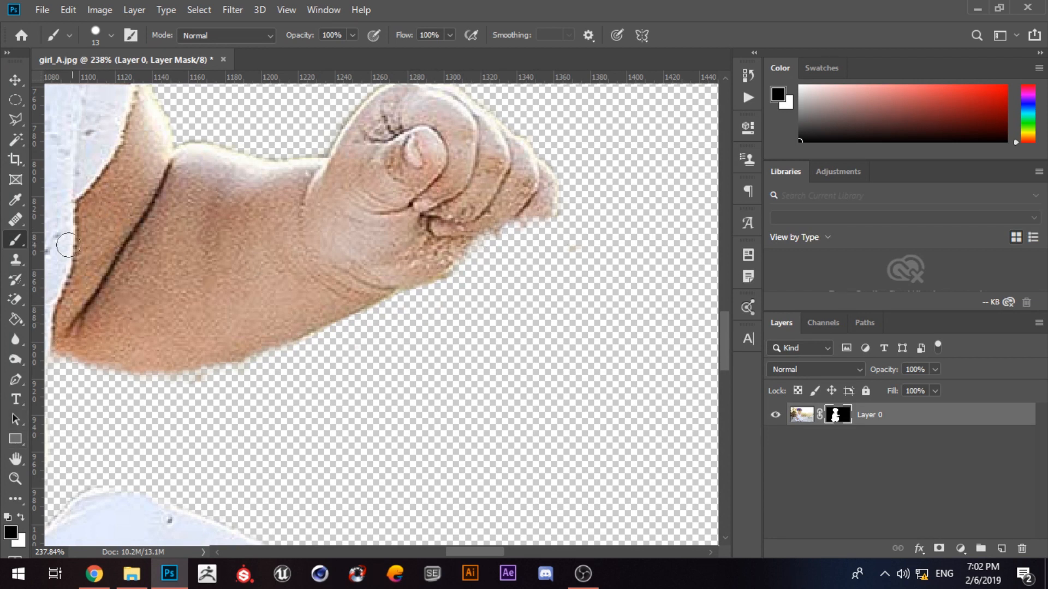
# Paint white on the layer mask to restore the lower edge of the raised hand's fingers, and return the foreground colour to black.
pyautogui.click(21, 517)
pyautogui.moveTo(514, 226)
pyautogui.mouseDown()
pyautogui.moveTo(535, 215)
pyautogui.moveTo(431, 268)
pyautogui.moveTo(523, 225)
pyautogui.mouseUp()
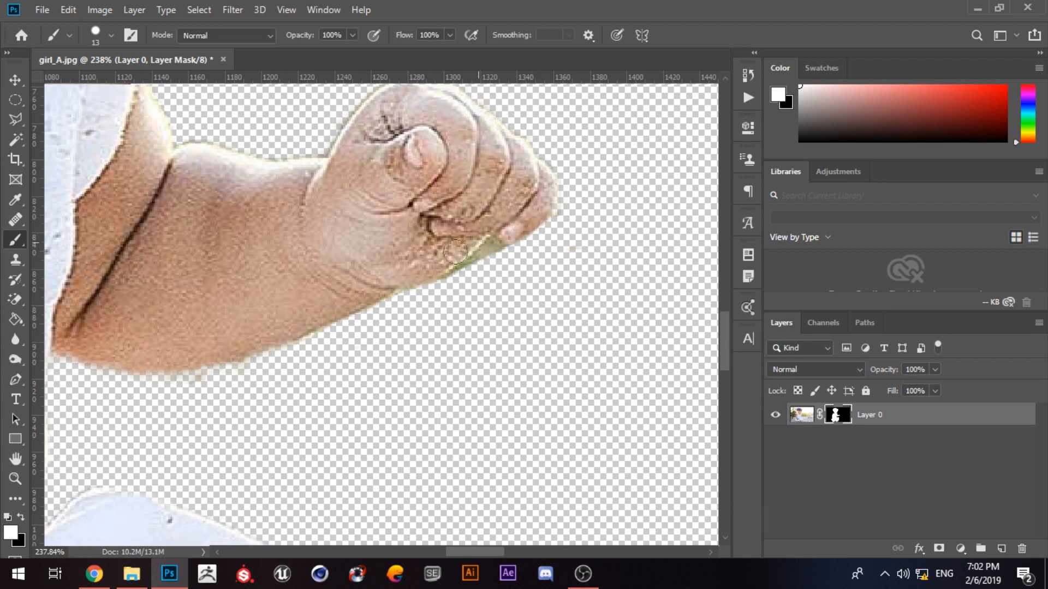
pyautogui.click(21, 517)
pyautogui.keyDown('alt'); pyautogui.scroll(-10, 485, 263); pyautogui.keyUp('alt')
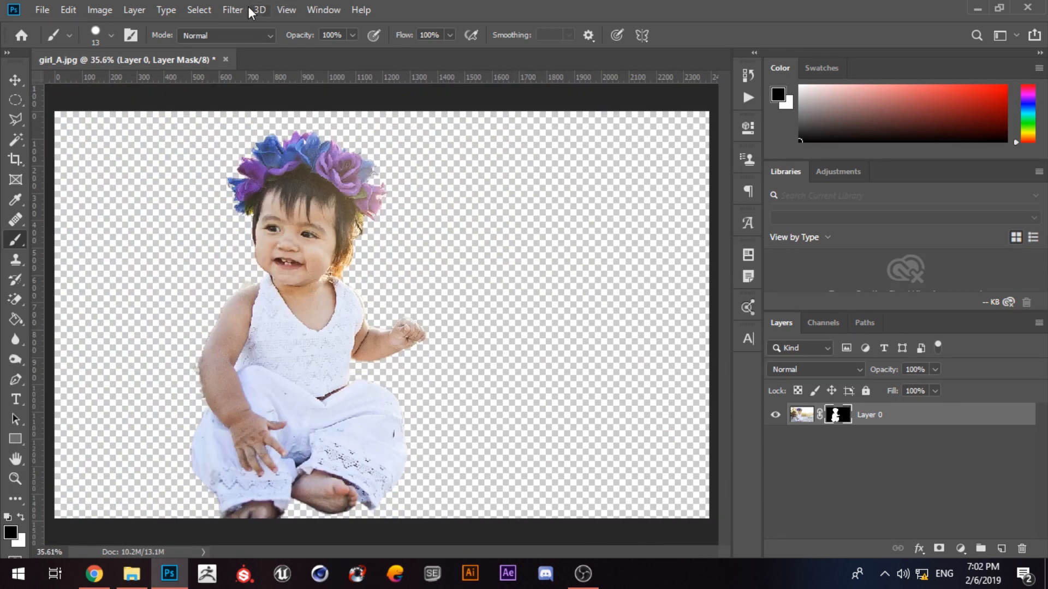
# Display the selection commands available for the masked layer.
pyautogui.click(199, 10)
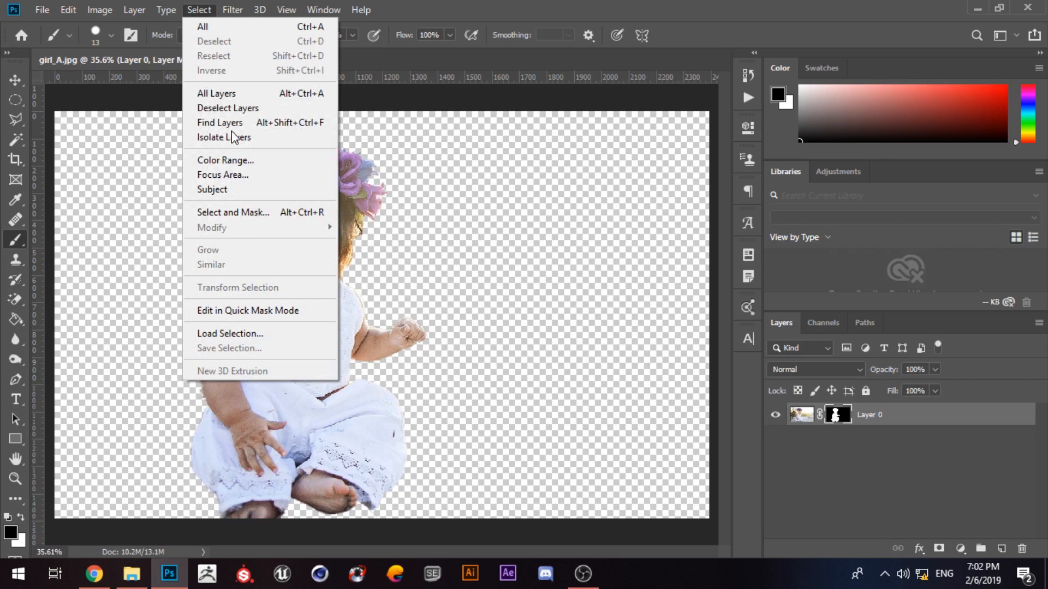